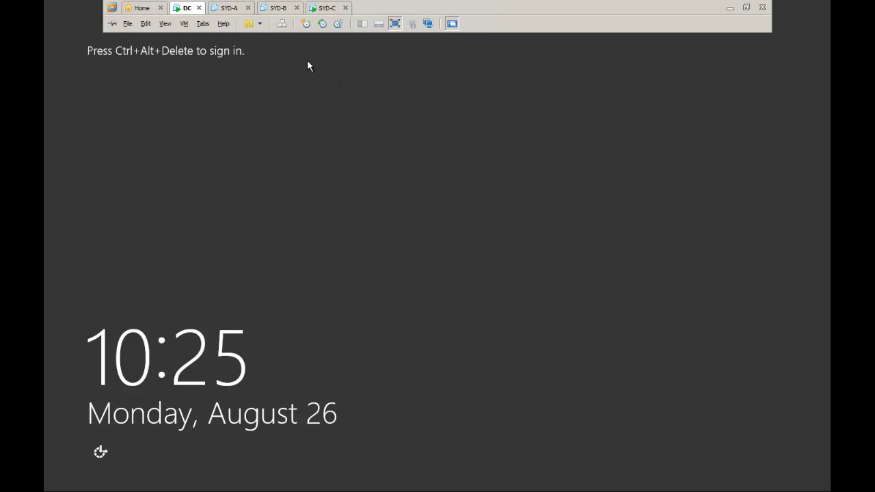
Sign in to the DC virtual machine and close the Server Manager dashboard
{"action": "left_click", "coordinate": [282, 24]}
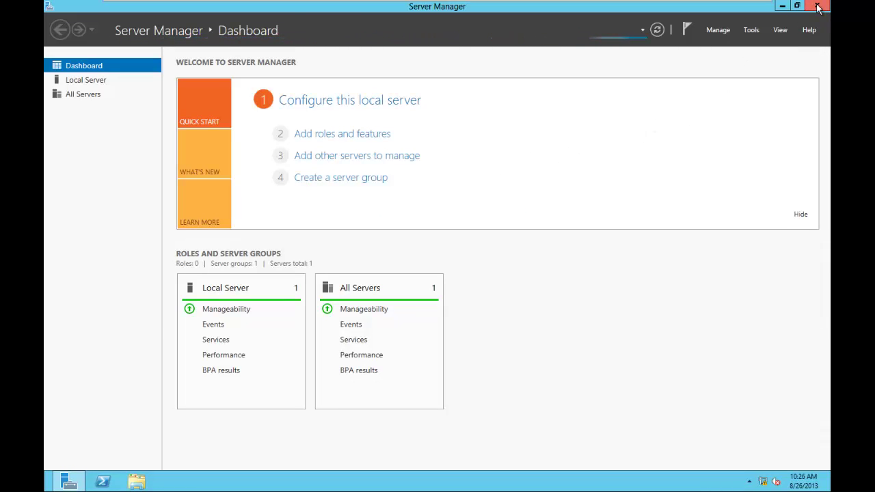
{"action": "left_click", "coordinate": [817, 6]}
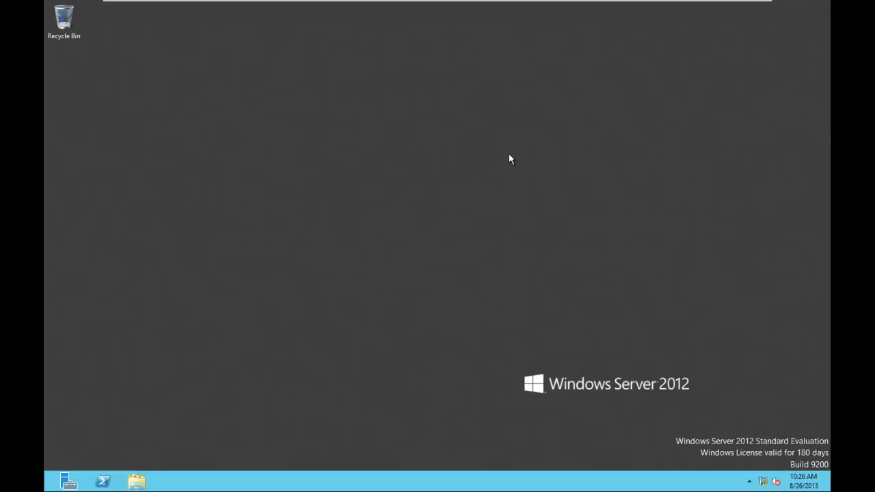
Launch Windows PowerShell as administrator from the taskbar shortcut's jump list
{"action": "right_click", "coordinate": [104, 483]}
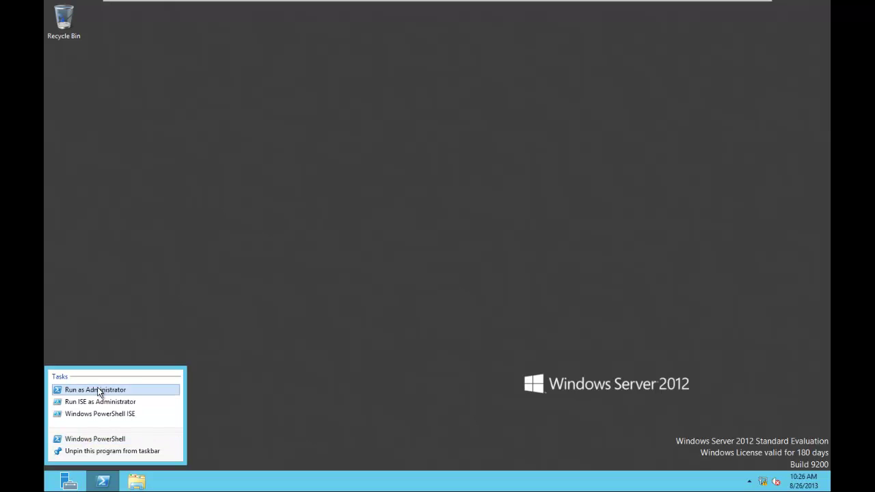
{"action": "right_click", "coordinate": [103, 442]}
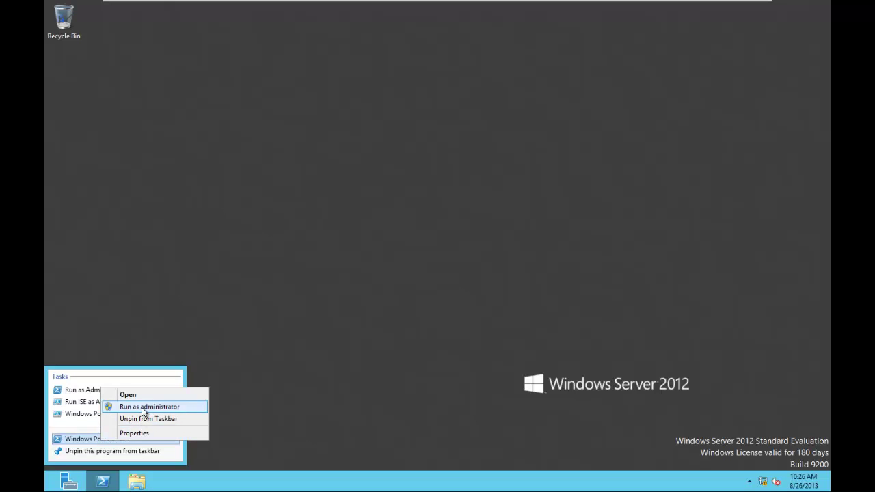
{"action": "left_click", "coordinate": [142, 407]}
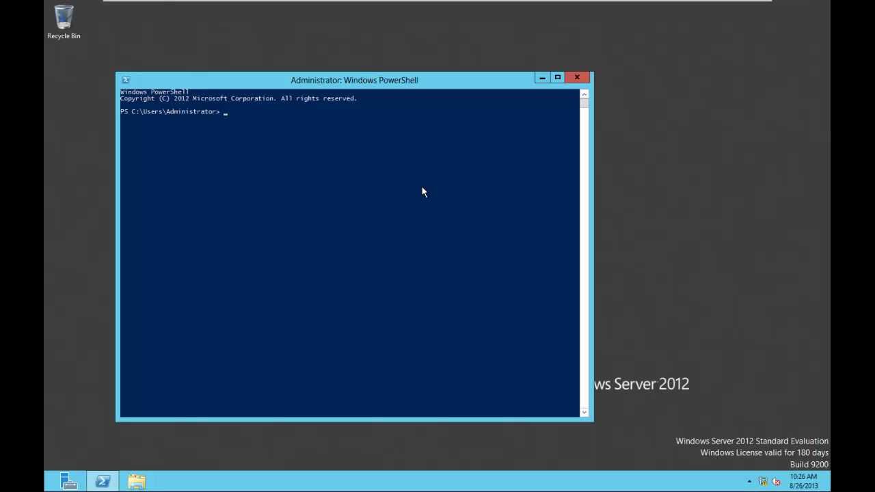
Move the PowerShell window higher and start a cmd session inside it
{"action": "left_click_drag", "start_coordinate": [392, 82], "coordinate": [455, 33]}
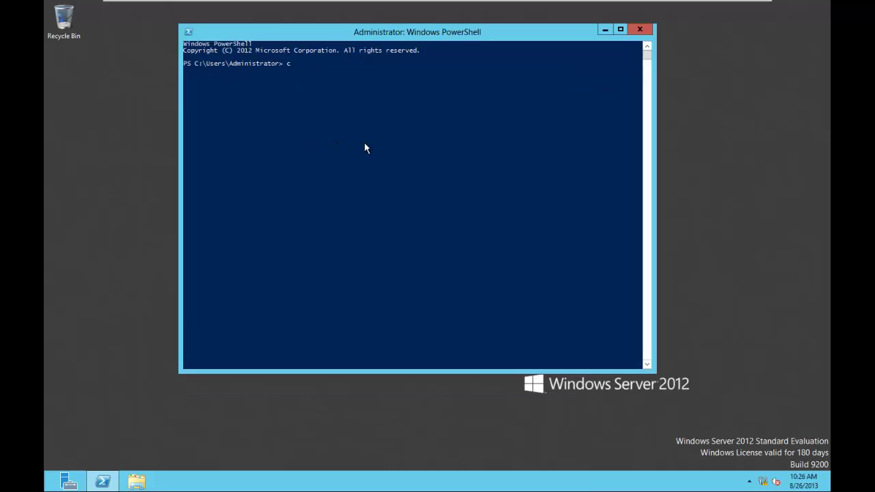
{"action": "type", "text": "md"}
{"action": "key", "text": "Return"}
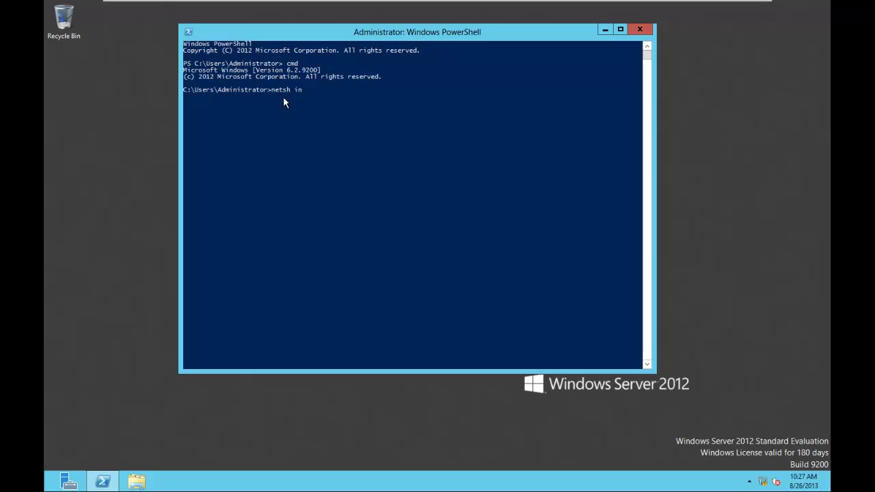
Run netsh to give the Ethernet adapter static IPv4 address 192.168.118.10
{"action": "type", "text": "face"}
{"action": "type", "text": "ipv4 set address \"Ethernet\" static"}
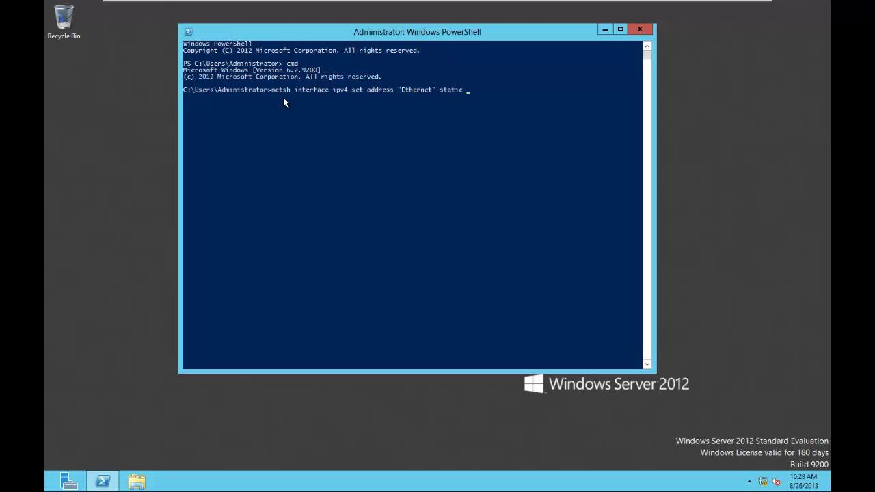
{"action": "type", "text": "192.168.118.10"}
{"action": "key", "text": "Return"}
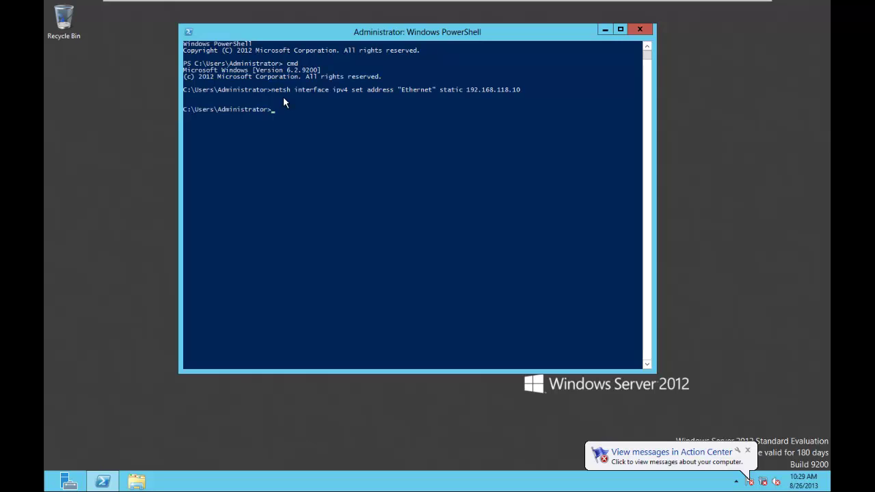
Check ipconfig shows 192.168.118.10, then begin typing the netsh DNS servers command
{"action": "type", "text": "ipconfig"}
{"action": "key", "text": "Return"}
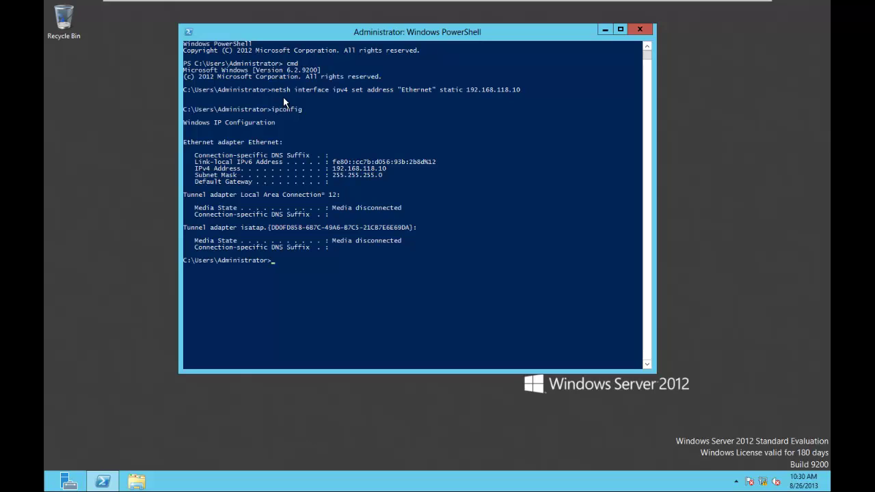
{"action": "type", "text": "net"}
{"action": "type", "text": "sh interface"}
{"action": "type", "text": " ipvx"}
{"action": "type", "text": " set n"}
{"action": "type", "text": "s"}
Set 192.168.118.2 as Ethernet's static primary DNS server, fixing the 'Etherenet' typo first
{"action": "key", "text": "BackSpace"}
{"action": "type", "text": "nsservers"}
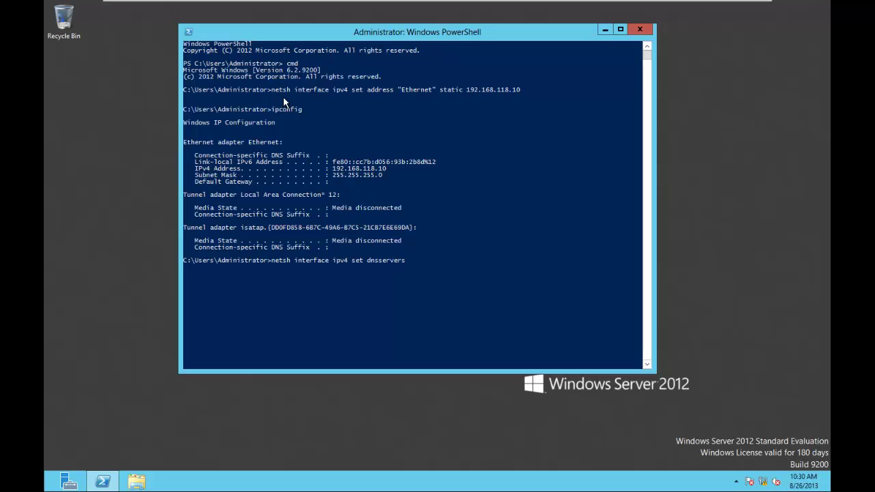
{"action": "type", "text": "\"Etherenet\" static 192.168.118.2"}
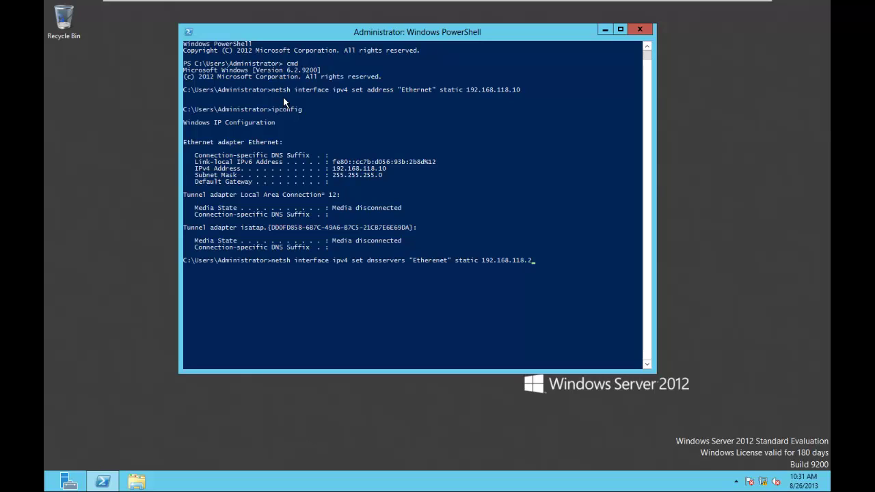
{"action": "left_click", "coordinate": [437, 261]}
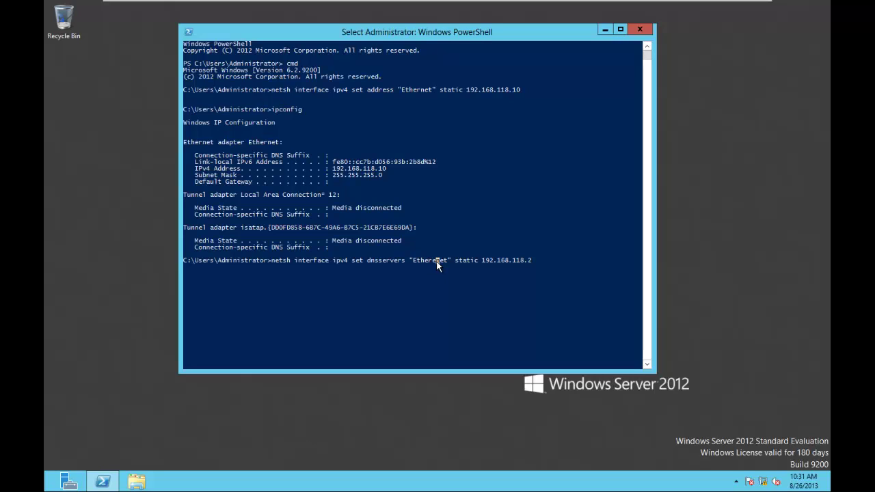
{"action": "key", "text": "Return"}
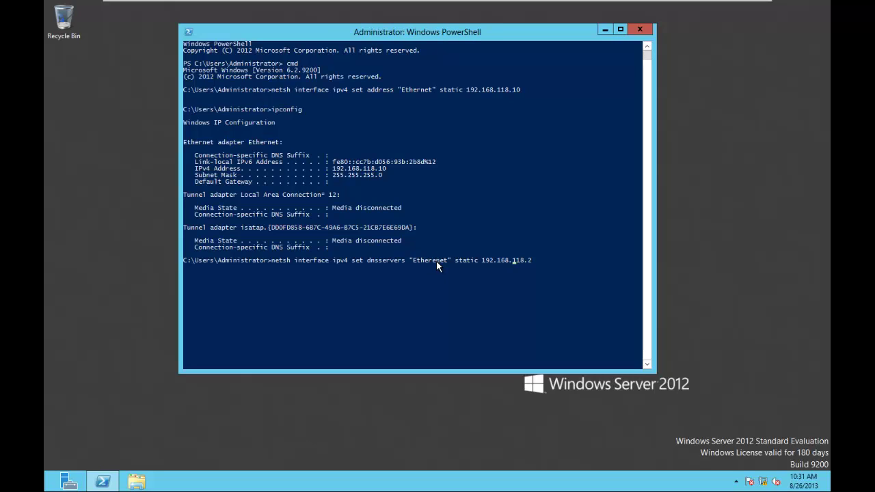
{"action": "key", "text": "BackSpace"}
{"action": "left_click", "coordinate": [560, 256]}
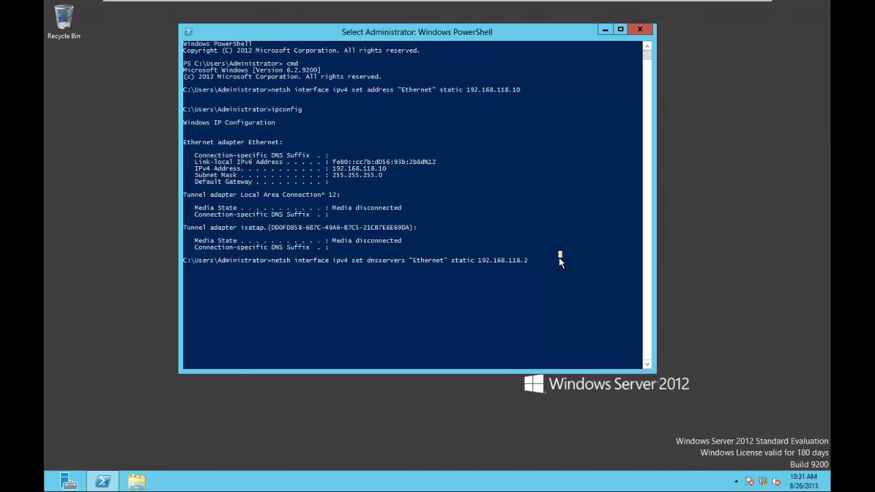
{"action": "key", "text": "Escape"}
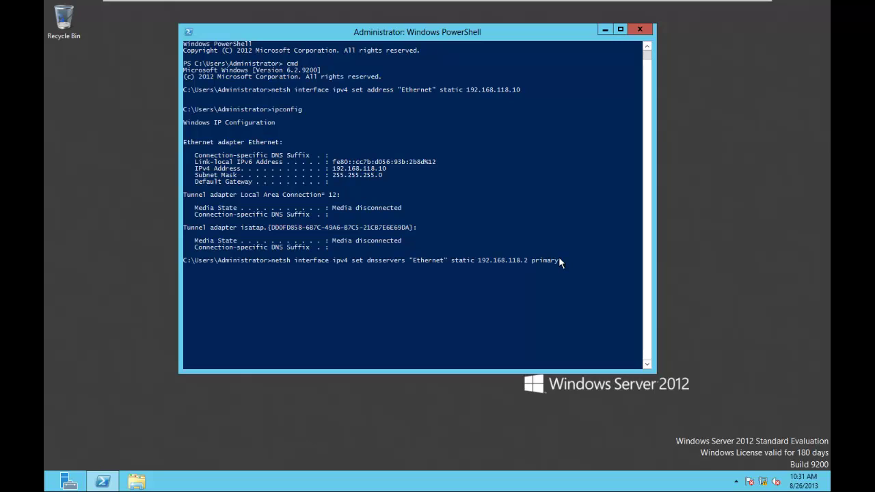
{"action": "key", "text": "Return"}
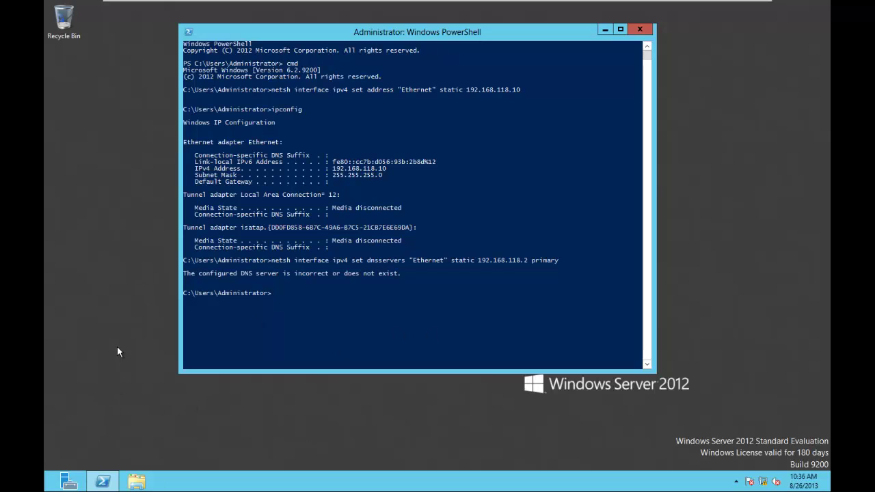
Launch Server Manager and open the Local Server properties page
{"action": "left_click", "coordinate": [69, 481]}
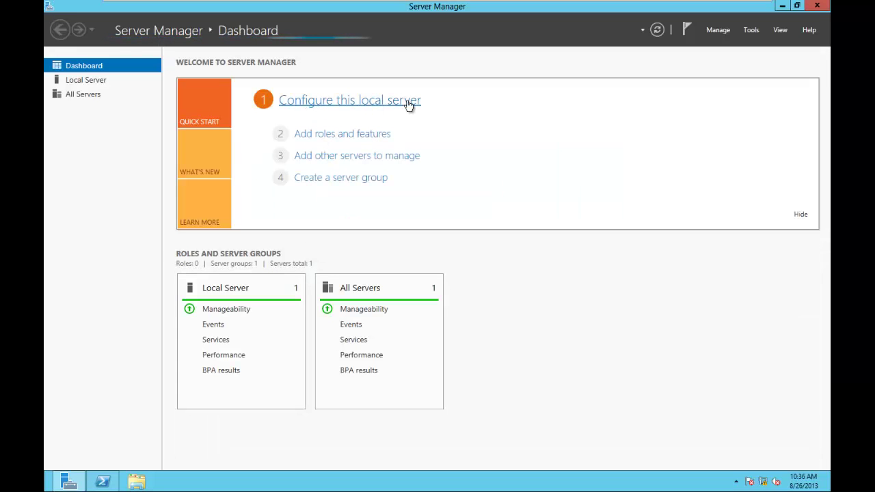
{"action": "left_click", "coordinate": [363, 105]}
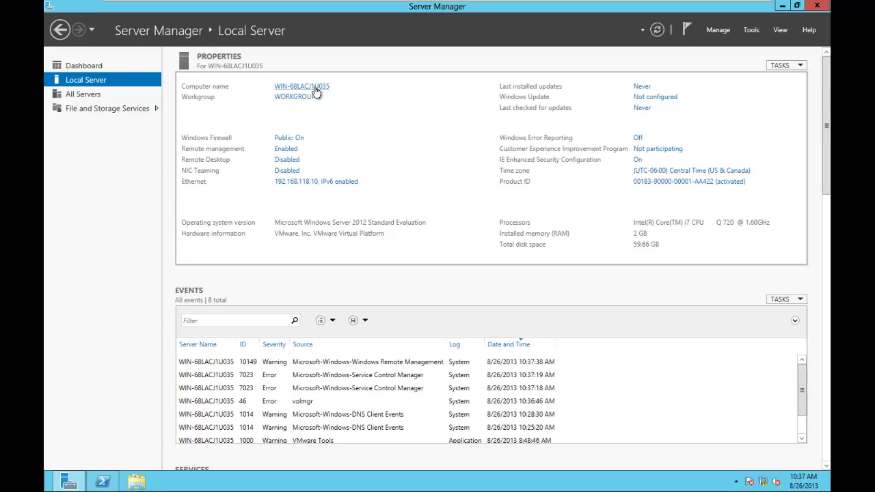
Open System Properties and the Computer Name/Domain Changes dialog, then cancel both unchanged
{"action": "left_click", "coordinate": [316, 92]}
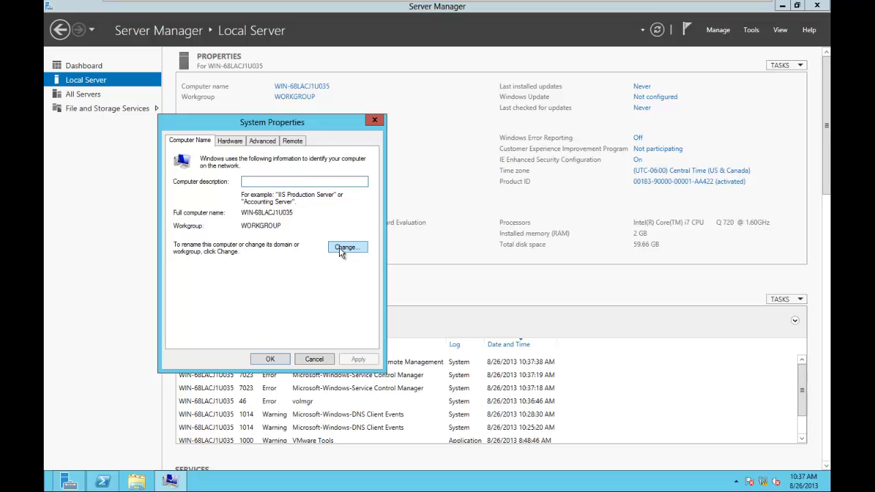
{"action": "left_click", "coordinate": [257, 181]}
{"action": "type", "text": "dsaf"}
{"action": "key", "text": "BackSpace"}
{"action": "key", "text": "BackSpace"}
{"action": "key", "text": "BackSpace"}
{"action": "key", "text": "BackSpace"}
{"action": "left_click", "coordinate": [345, 247]}
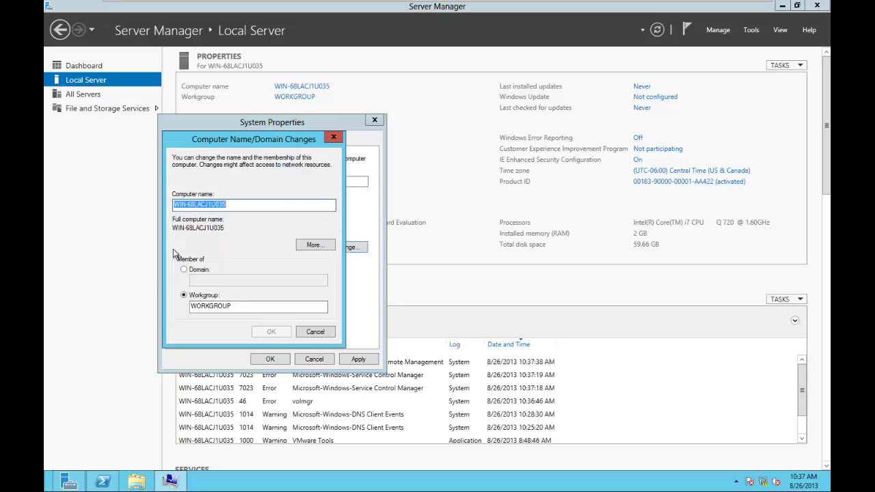
{"action": "left_click", "coordinate": [315, 330]}
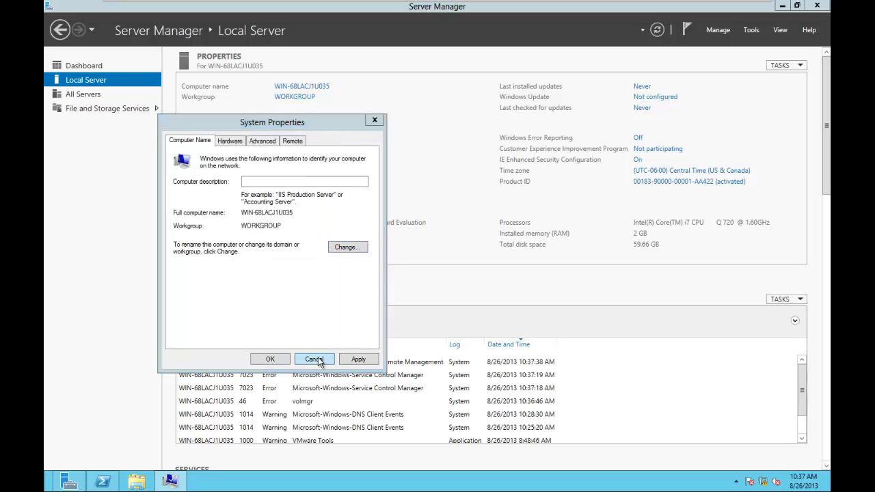
{"action": "left_click", "coordinate": [314, 359]}
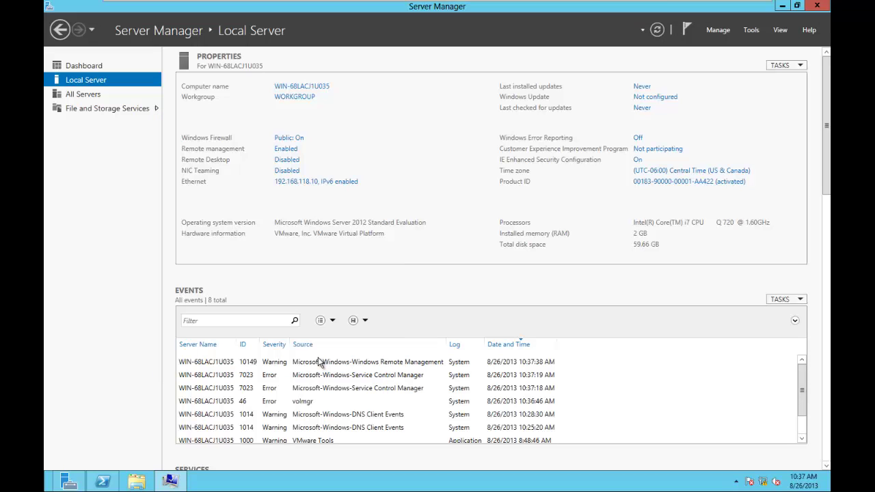
Run netdom renamecomputer %computername% /newname:DC and answer Y to confirm
{"action": "left_click", "coordinate": [103, 482]}
{"action": "left_click", "coordinate": [305, 295]}
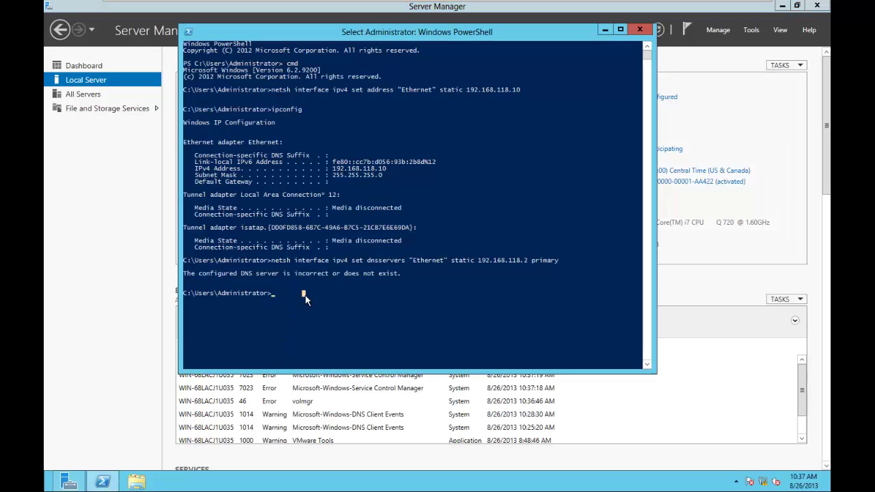
{"action": "type", "text": "n"}
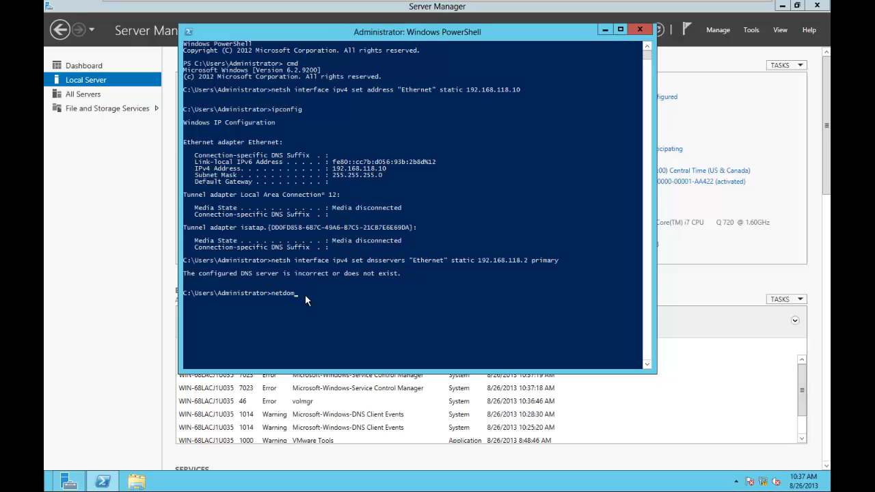
{"action": "type", "text": "etdom "}
{"action": "type", "text": "rename"}
{"action": "type", "text": "comput"}
{"action": "type", "text": "con"}
{"action": "type", "text": "putername"}
{"action": "type", "text": "%"}
{"action": "type", "text": "/"}
{"action": "type", "text": "newna"}
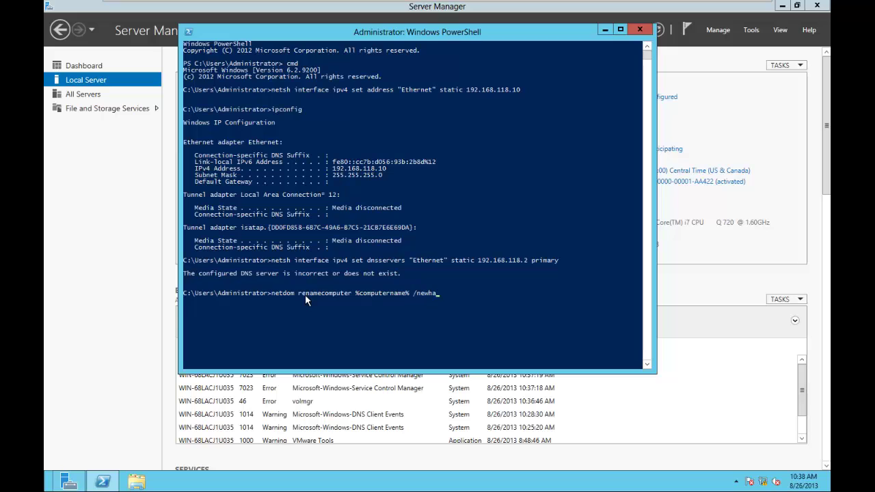
{"action": "type", "text": "me:DC"}
{"action": "key", "text": "Return"}
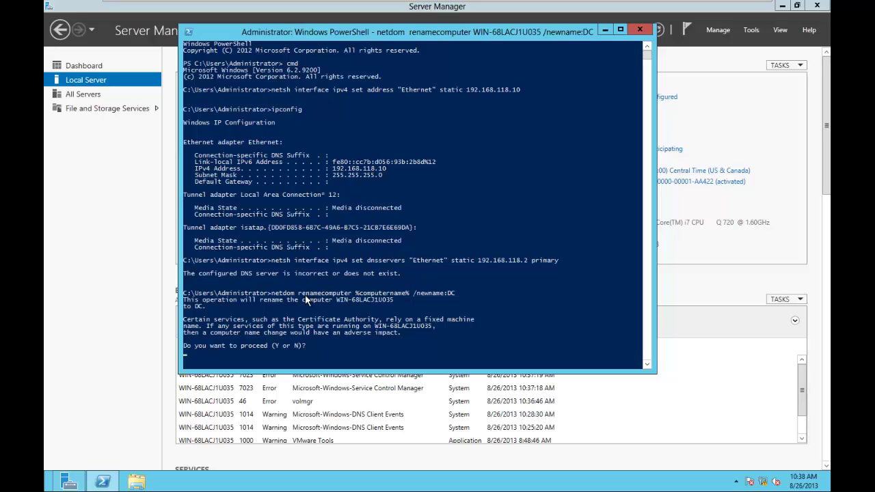
{"action": "type", "text": "Y"}
{"action": "key", "text": "Return"}
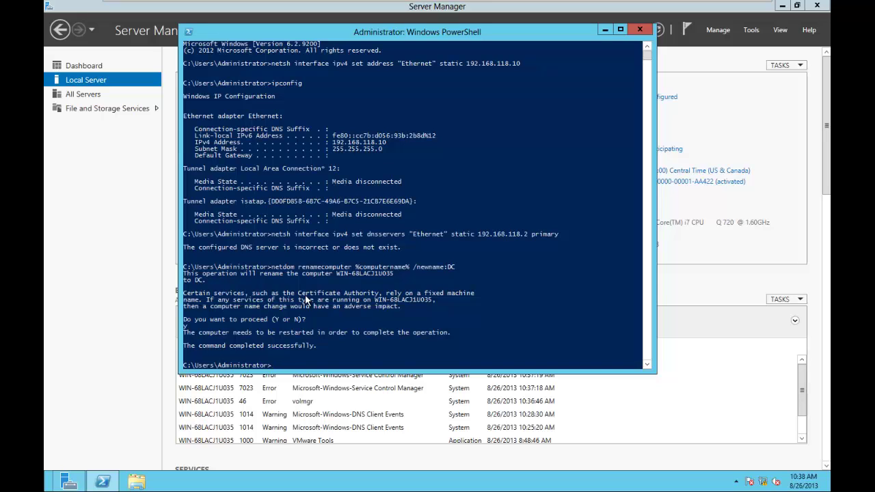
Reboot the server immediately with shutdown /r /t 1
{"action": "mouse_move", "coordinate": [825, 489]}
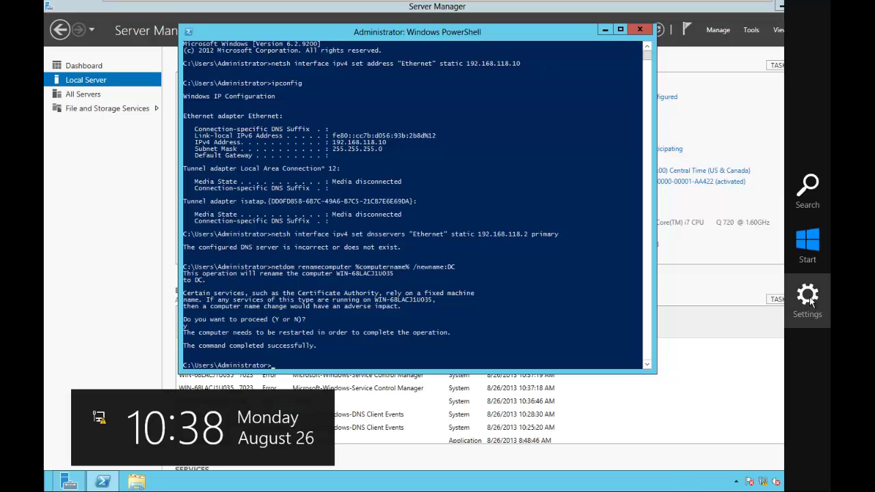
{"action": "left_click", "coordinate": [806, 295]}
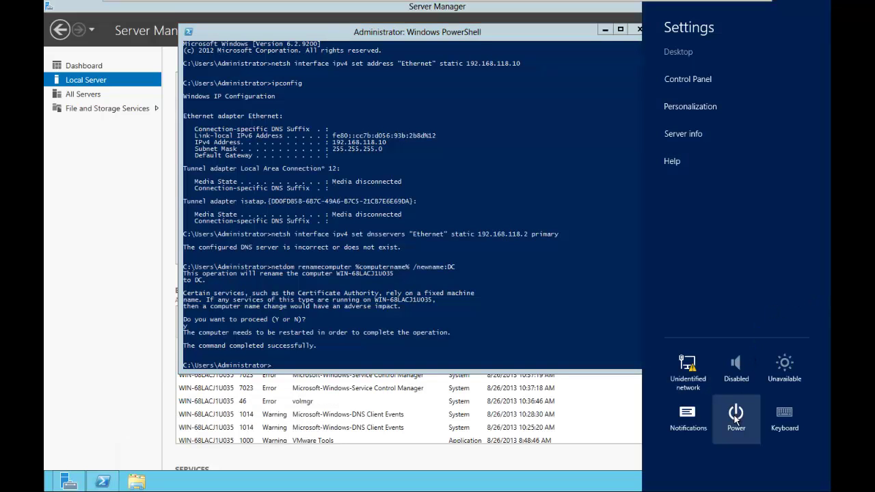
{"action": "left_click", "coordinate": [417, 349]}
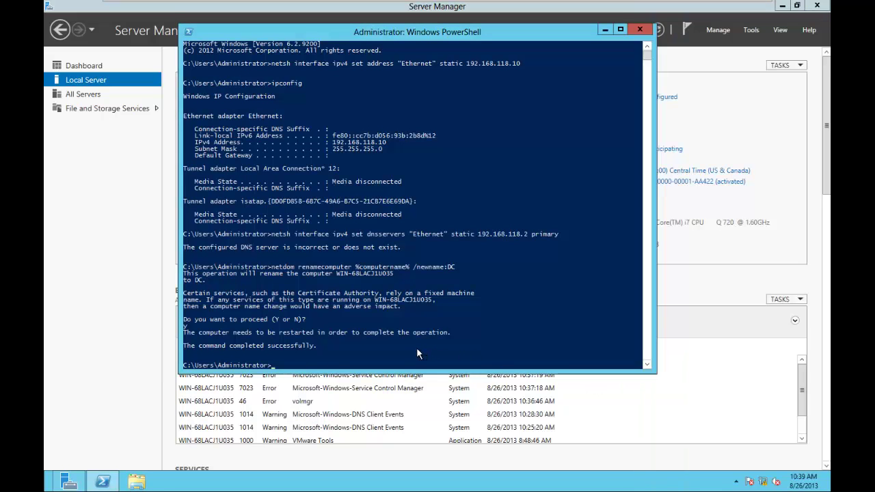
{"action": "type", "text": "shutdow"}
{"action": "key", "text": "BackSpace"}
{"action": "type", "text": "own /"}
{"action": "key", "text": "BackSpace"}
{"action": "type", "text": "t 1"}
{"action": "key", "text": "Return"}
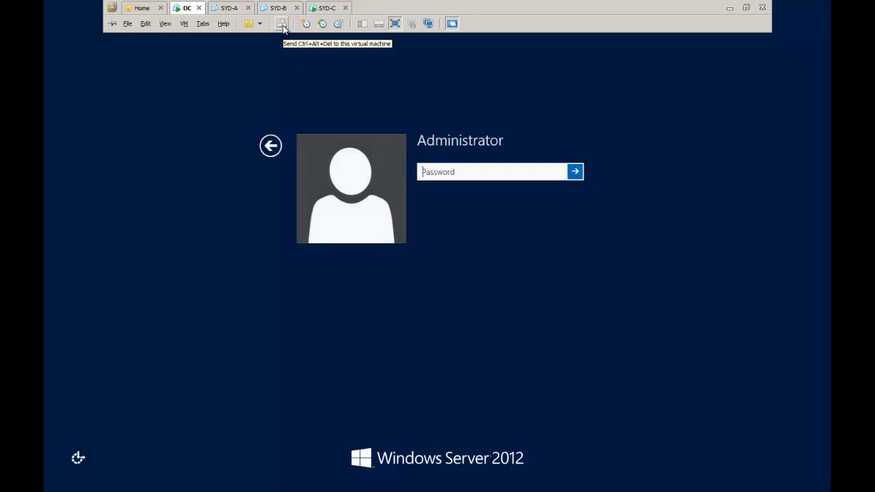
Enter the administrator password, correcting it once, to sign back in to the restarted server
{"action": "left_click", "coordinate": [464, 168]}
{"action": "type", "text": "****"}
{"action": "key", "text": "BackSpace"}
{"action": "key", "text": "BackSpace"}
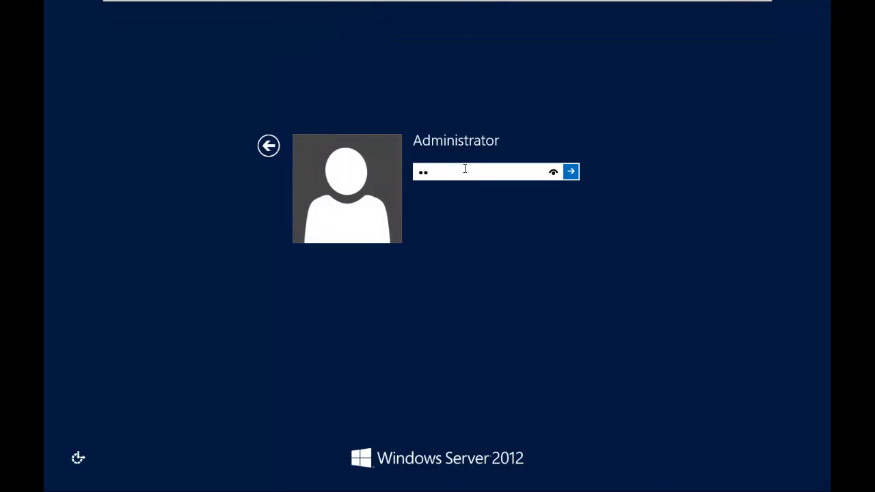
{"action": "type", "text": "*"}
{"action": "key", "text": "BackSpace"}
{"action": "key", "text": "BackSpace"}
{"action": "key", "text": "BackSpace"}
{"action": "type", "text": "********"}
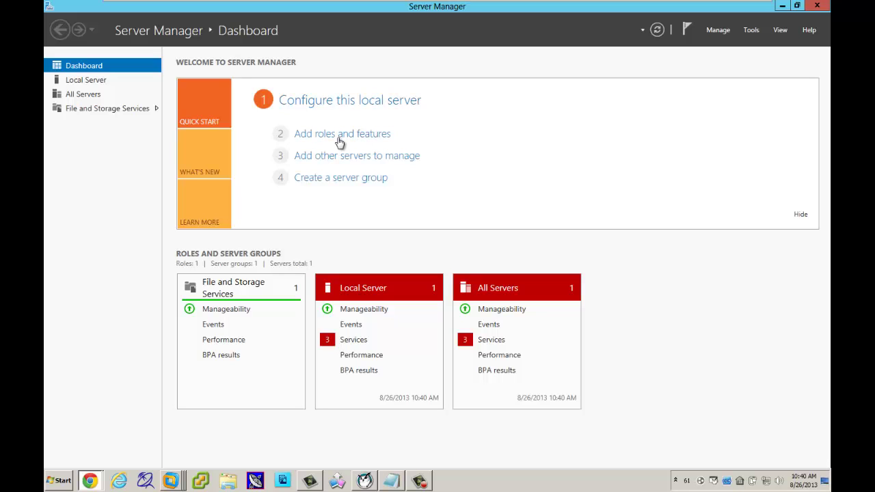
Launch PowerShell as administrator from the taskbar and switch into the classic command prompt
{"action": "left_click", "coordinate": [782, 8]}
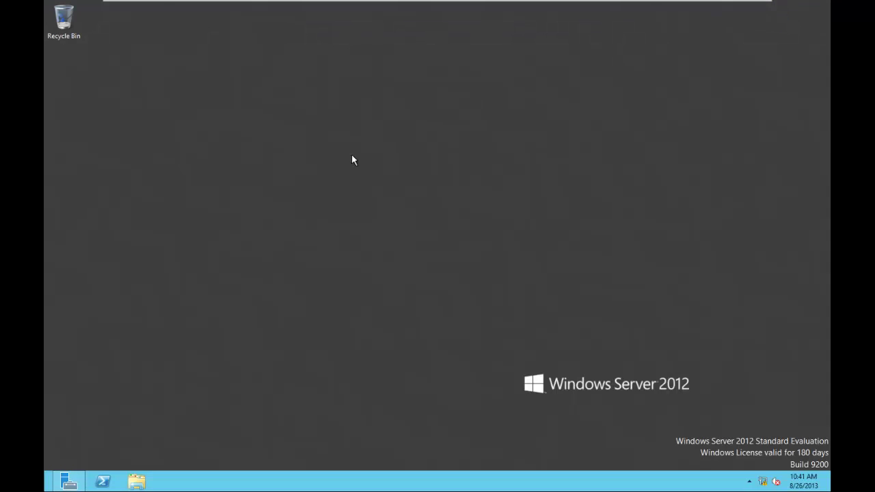
{"action": "right_click", "coordinate": [103, 484]}
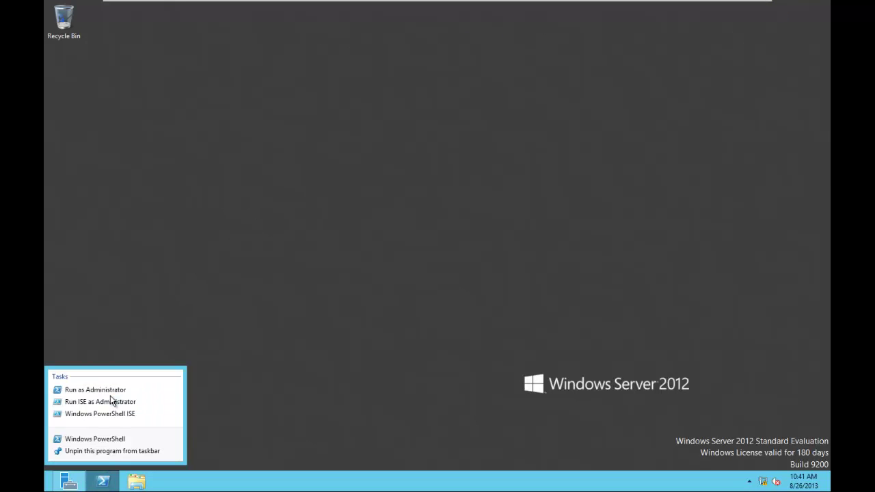
{"action": "left_click", "coordinate": [110, 391]}
{"action": "left_click", "coordinate": [329, 237]}
{"action": "type", "text": "cm"}
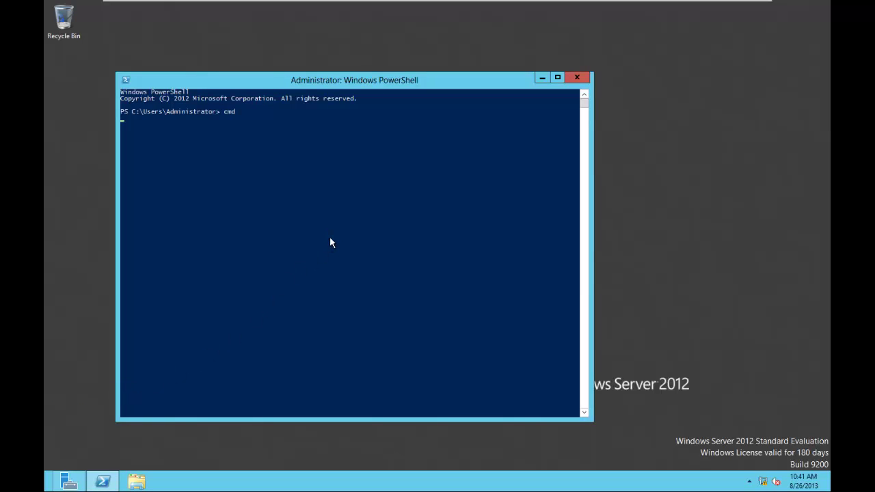
{"action": "type", "text": "d"}
{"action": "key", "text": "Return"}
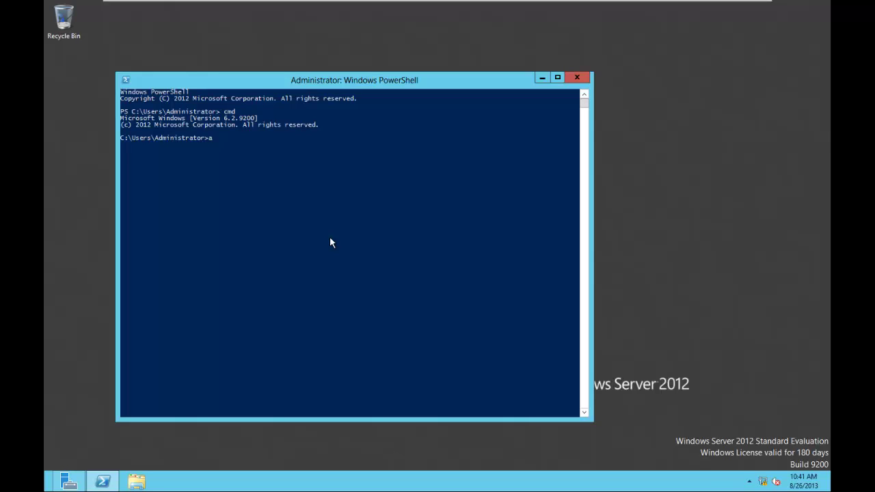
Try the add-windowsfeature ad-domain-services command in the command prompt, then exit back to PowerShell
{"action": "type", "text": "dd-windowsfeature ad-domain-services -"}
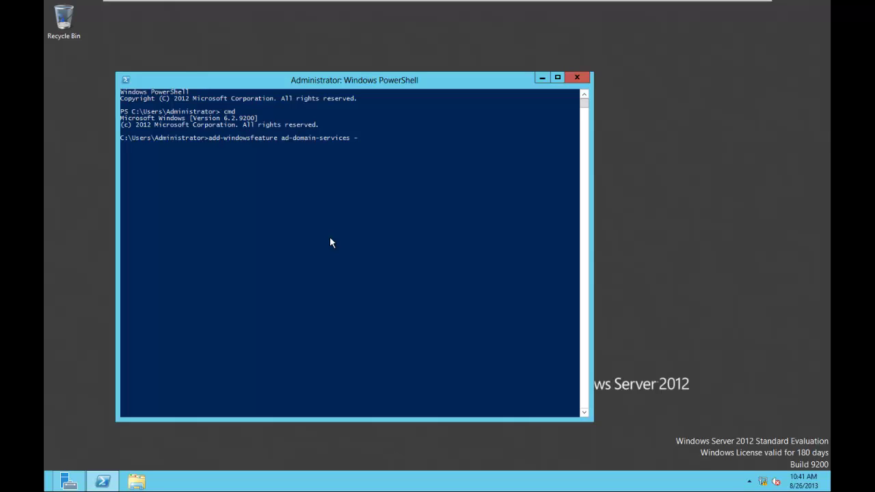
{"action": "type", "text": "includemanagementtools"}
{"action": "key", "text": "Return"}
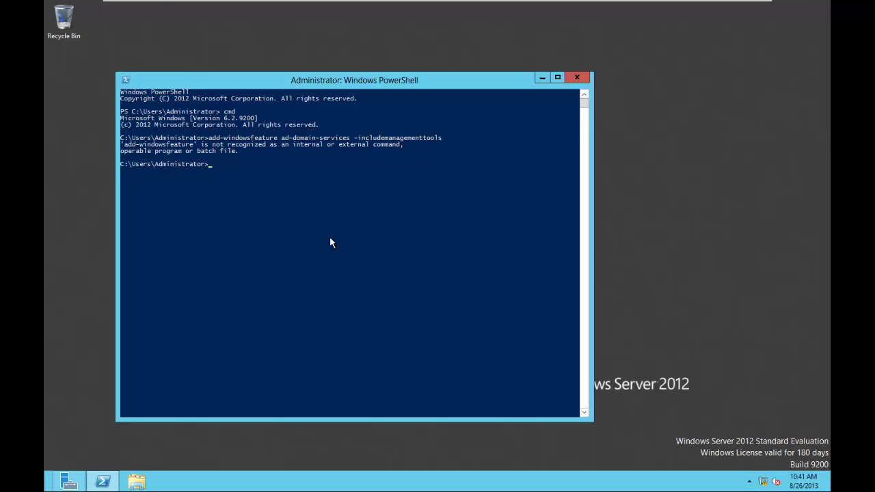
{"action": "key", "text": "Up"}
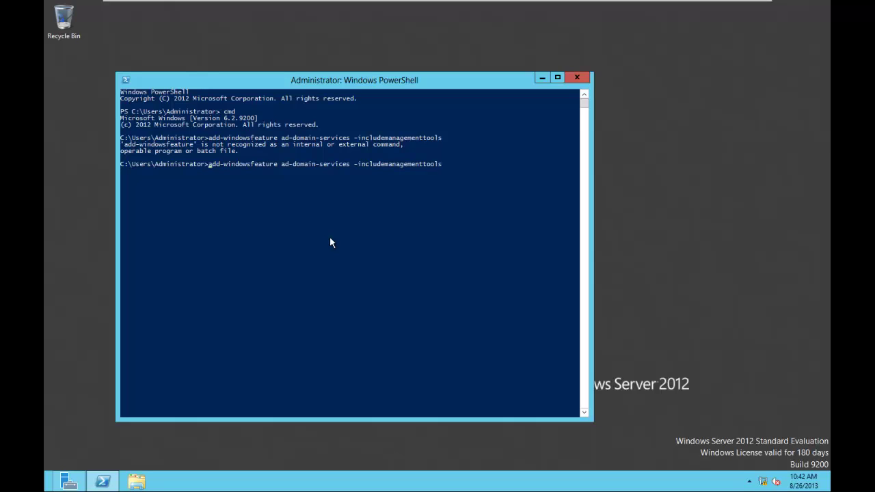
{"action": "key", "text": "Escape"}
{"action": "type", "text": "exit"}
{"action": "key", "text": "Return"}
Run add-windowsfeature ad-domain-services -includemanagementtools in PowerShell to install AD DS
{"action": "type", "text": "cmd"}
{"action": "key", "text": "Escape"}
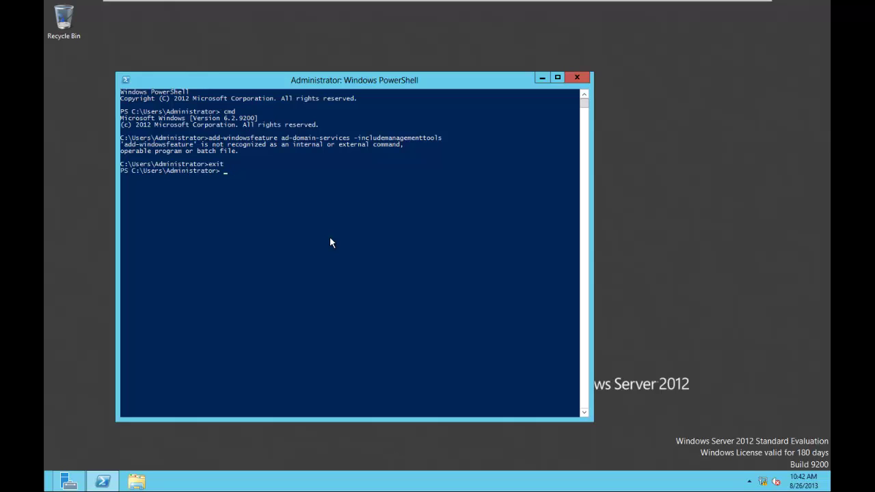
{"action": "type", "text": "add-wid"}
{"action": "key", "text": "BackSpace"}
{"action": "type", "text": "ndowsfeature ad-domain"}
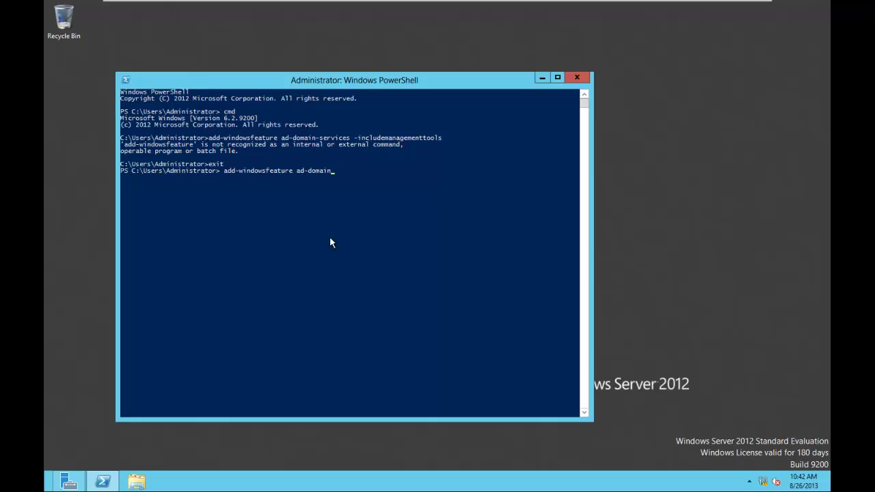
{"action": "type", "text": "-services -includemang"}
{"action": "key", "text": "BackSpace"}
{"action": "type", "text": "agementt"}
{"action": "type", "text": "ools"}
{"action": "key", "text": "Return"}
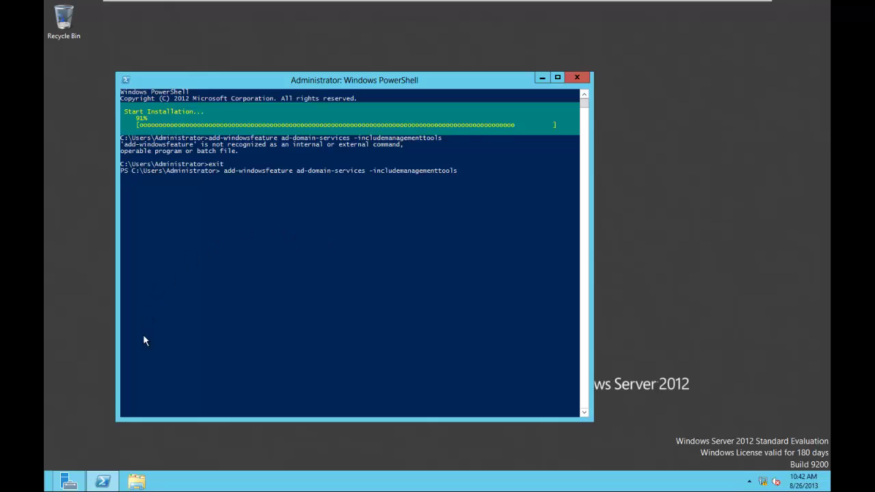
Advance the Add Roles and Features wizard to Server Roles, then check the PowerShell install progress
{"action": "left_click", "coordinate": [68, 481]}
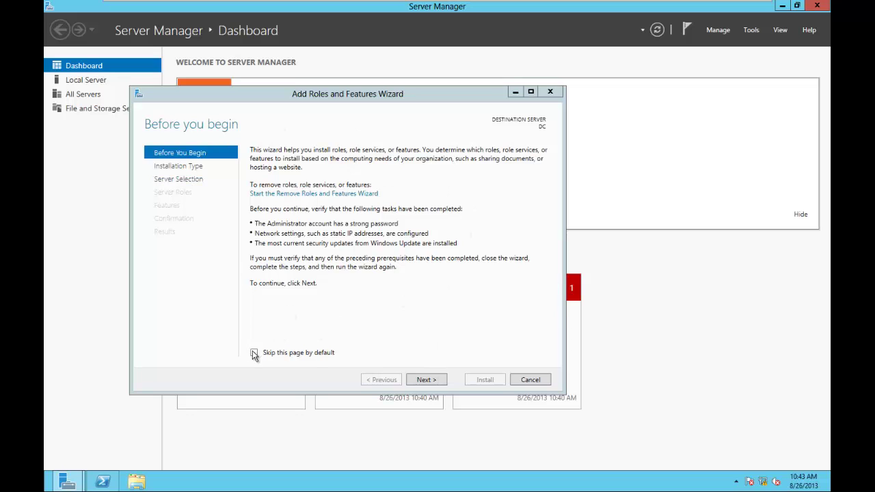
{"action": "left_click", "coordinate": [427, 382]}
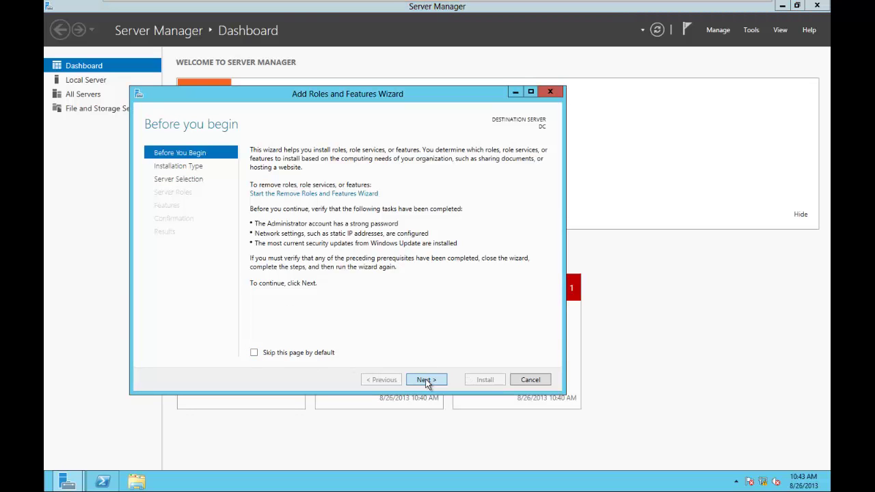
{"action": "left_click", "coordinate": [425, 380]}
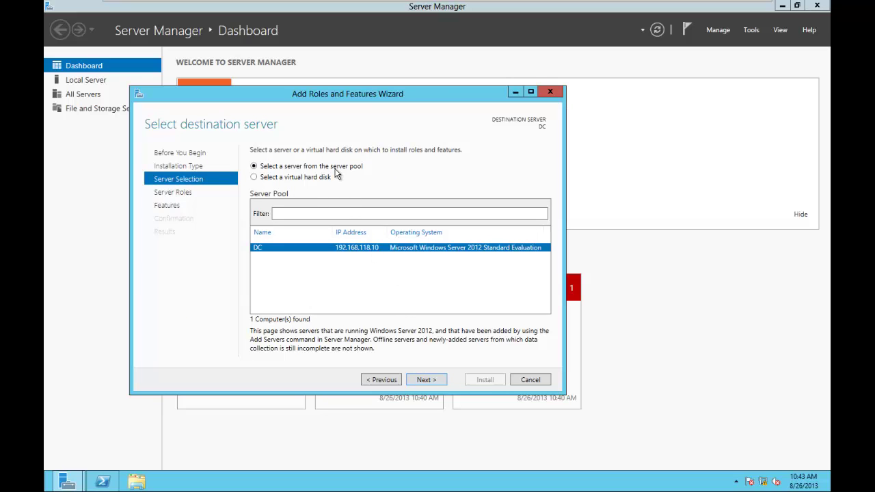
{"action": "left_click", "coordinate": [426, 379]}
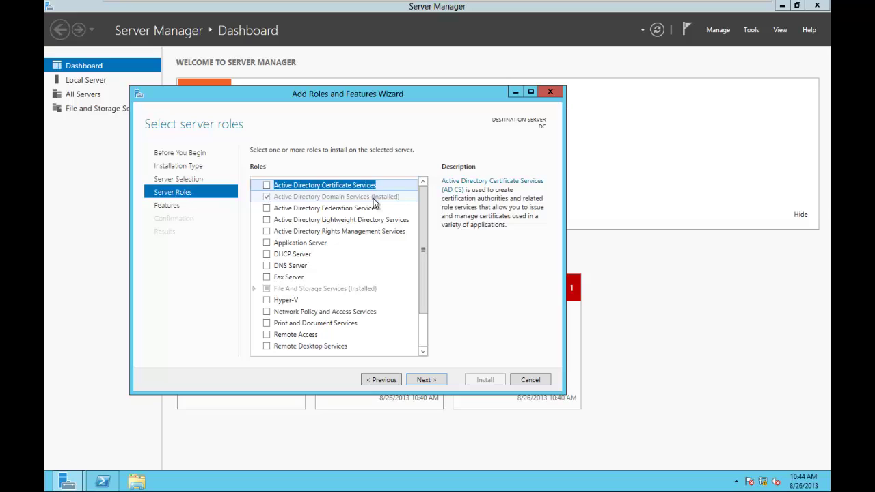
{"action": "left_click", "coordinate": [108, 482]}
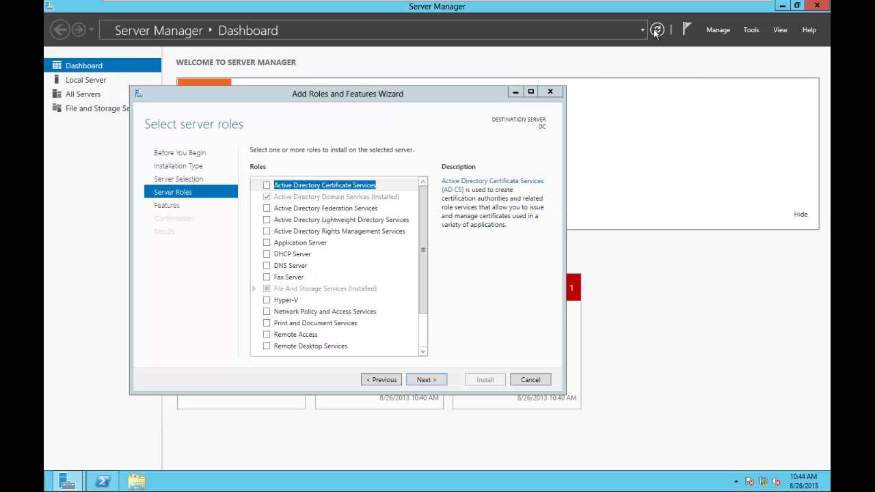
Close the roles wizard, refresh the dashboard and reopen the notification flag showing Post-deployment Configuration
{"action": "left_click", "coordinate": [550, 91]}
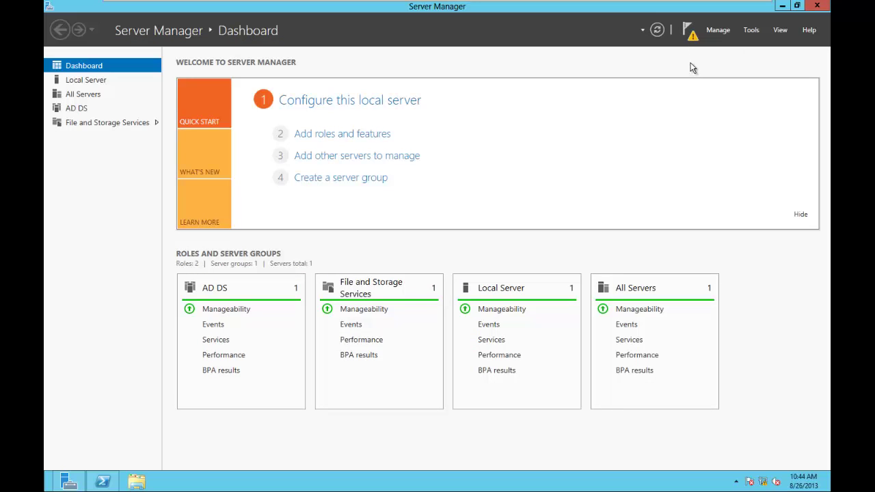
{"action": "left_click", "coordinate": [688, 30]}
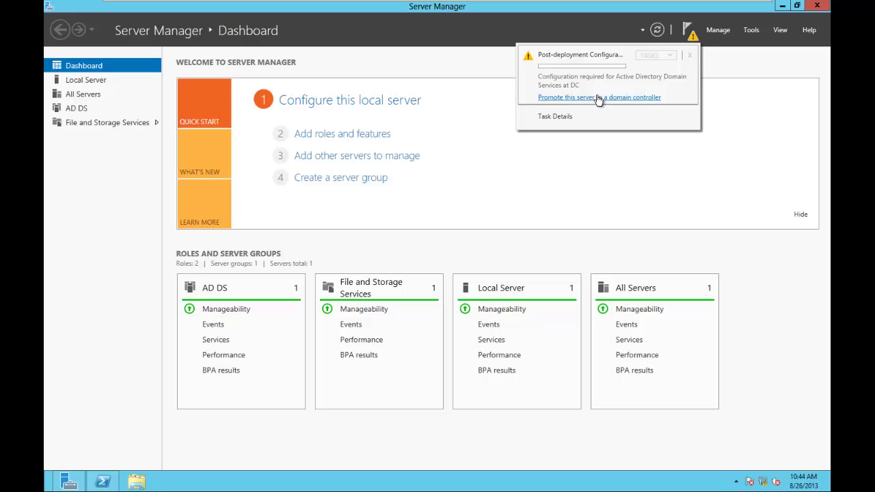
{"action": "left_click", "coordinate": [598, 100]}
{"action": "left_click", "coordinate": [659, 31]}
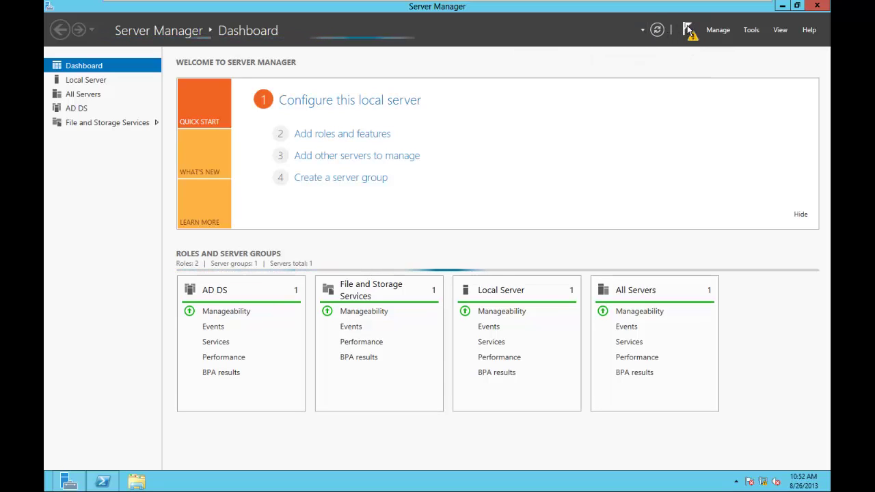
{"action": "left_click", "coordinate": [690, 31]}
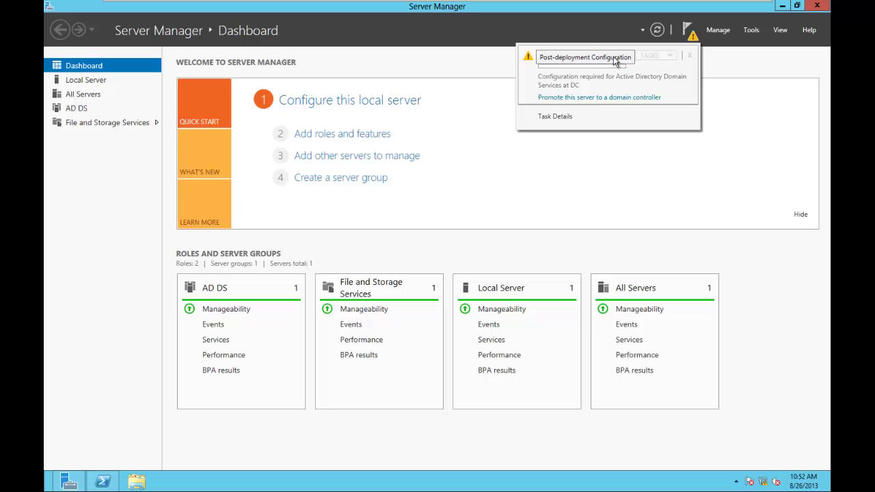
Launch the AD DS Configuration Wizard, choose Add a new forest, and enter root domain Contoso.com
{"action": "left_click", "coordinate": [604, 97]}
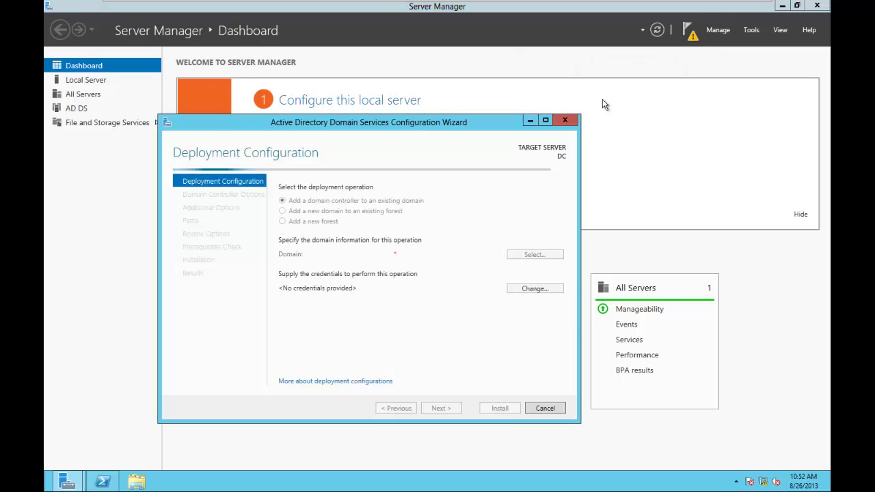
{"action": "left_click_drag", "start_coordinate": [427, 120], "coordinate": [490, 62]}
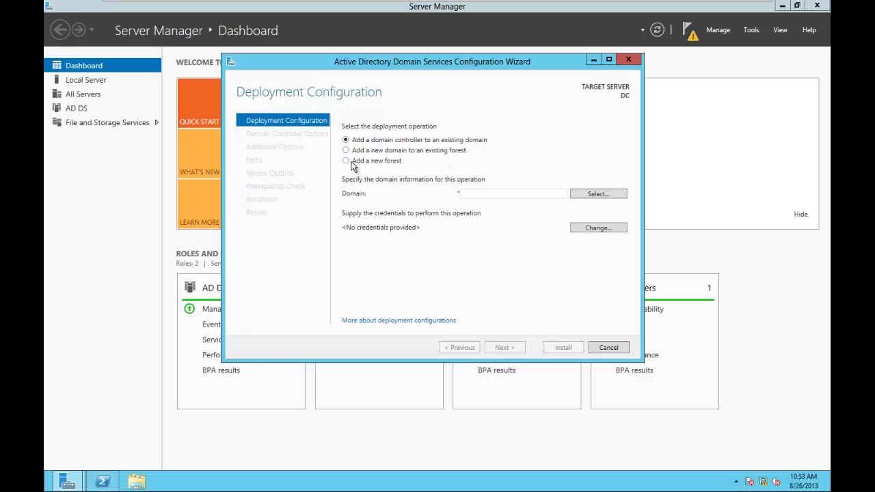
{"action": "left_click", "coordinate": [346, 161]}
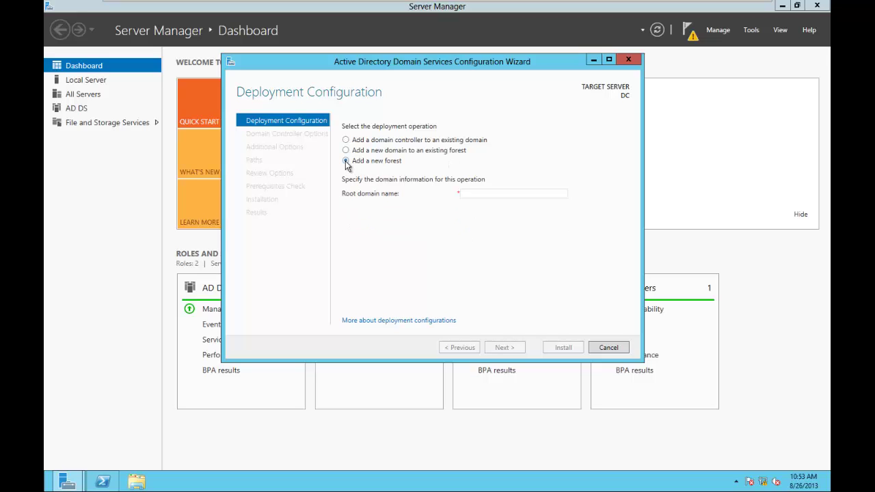
{"action": "left_click", "coordinate": [481, 196]}
{"action": "type", "text": "Con"}
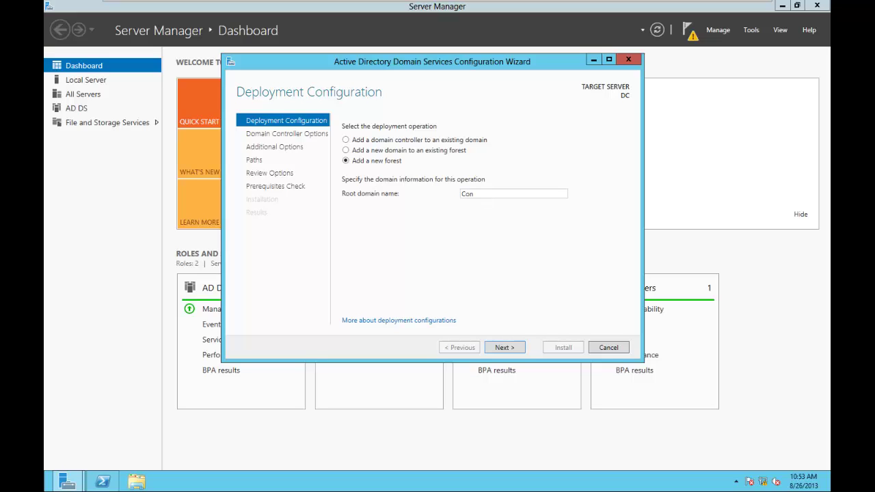
{"action": "type", "text": "oso.com"}
Enter and confirm the Directory Services Restore Mode password, then continue to DNS Options
{"action": "left_click", "coordinate": [507, 350]}
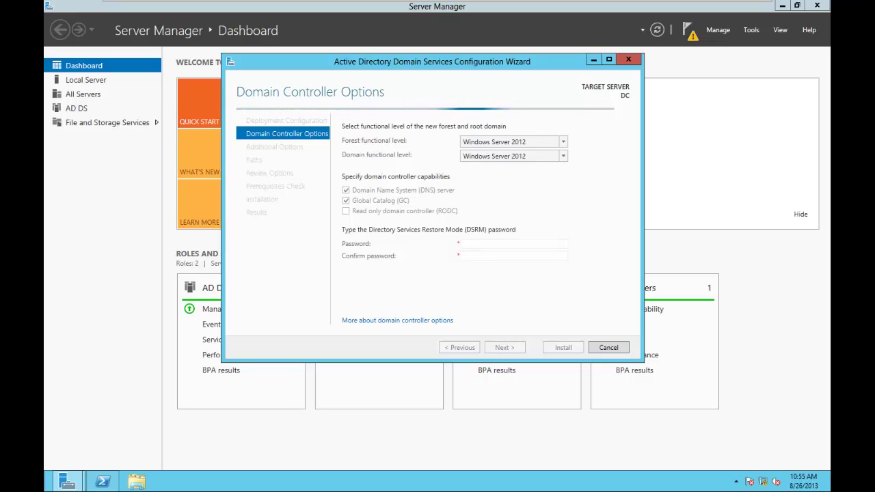
{"action": "left_click", "coordinate": [477, 243]}
{"action": "type", "text": "Pa"}
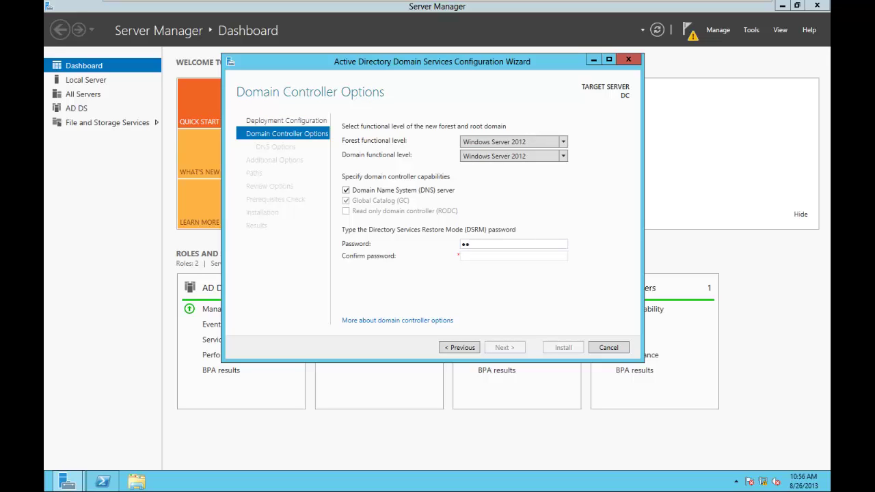
{"action": "type", "text": "$$w0rd"}
{"action": "key", "text": "Tab"}
{"action": "type", "text": "Pa$$w0rd"}
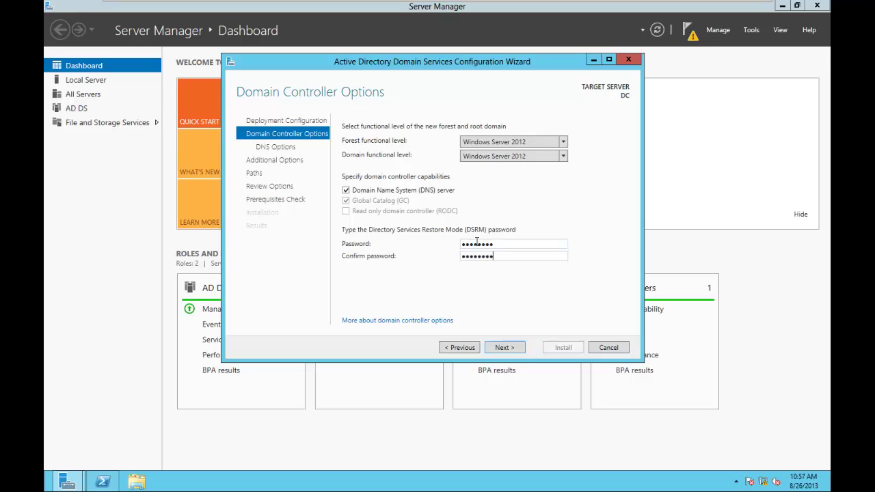
{"action": "key", "text": "Return"}
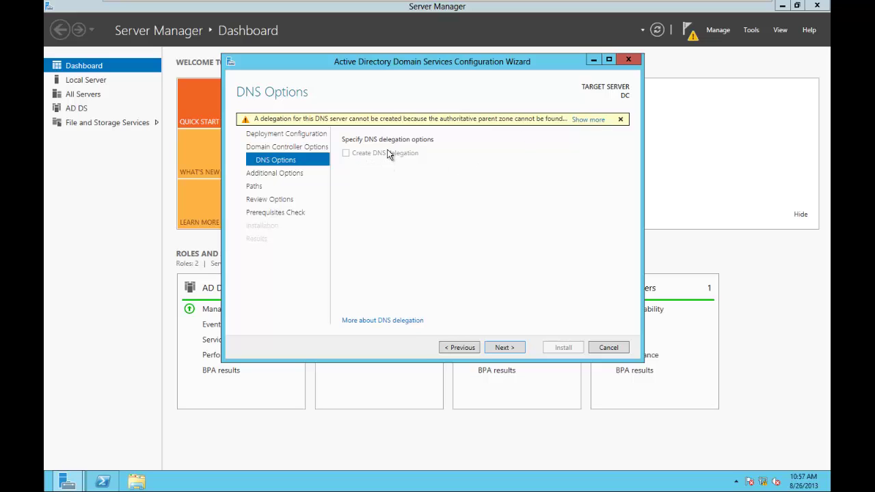
Skip DNS delegation, accept NetBIOS name CONTOSO and the default NTDS and SYSVOL paths
{"action": "left_click", "coordinate": [504, 348]}
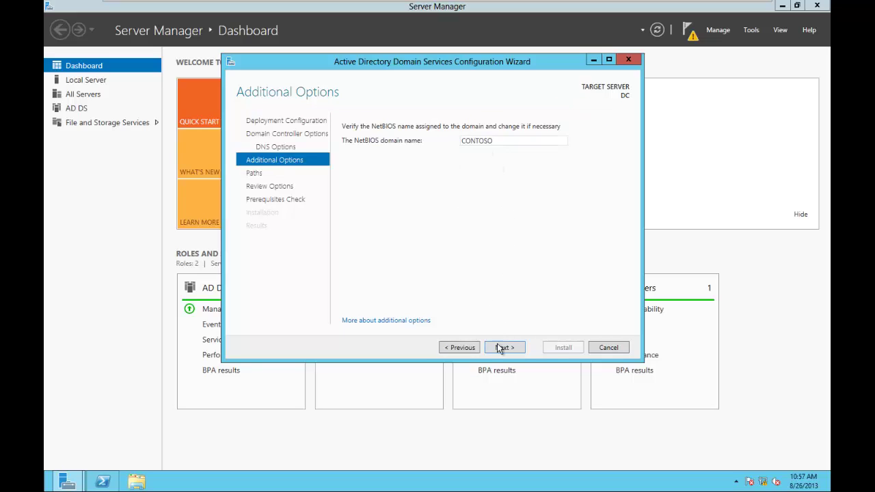
{"action": "left_click", "coordinate": [505, 349]}
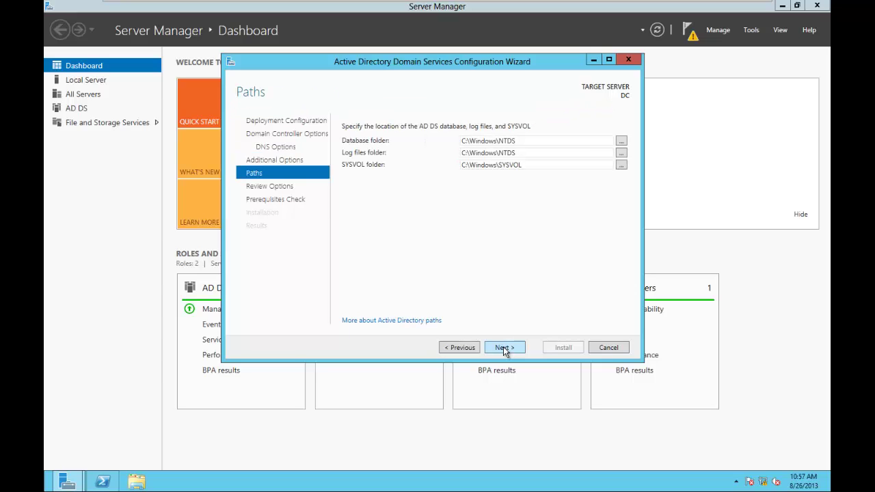
{"action": "left_click", "coordinate": [504, 348]}
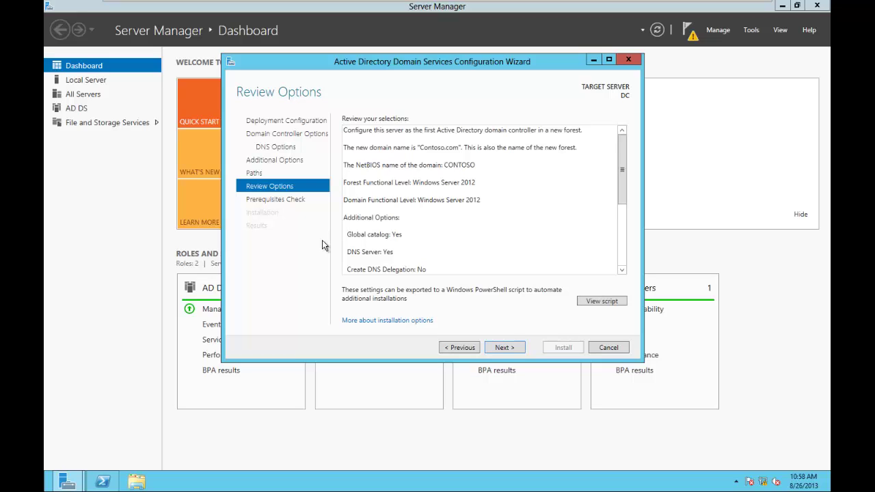
Accept the Review Options page to run the prerequisites check
{"action": "left_click", "coordinate": [505, 347]}
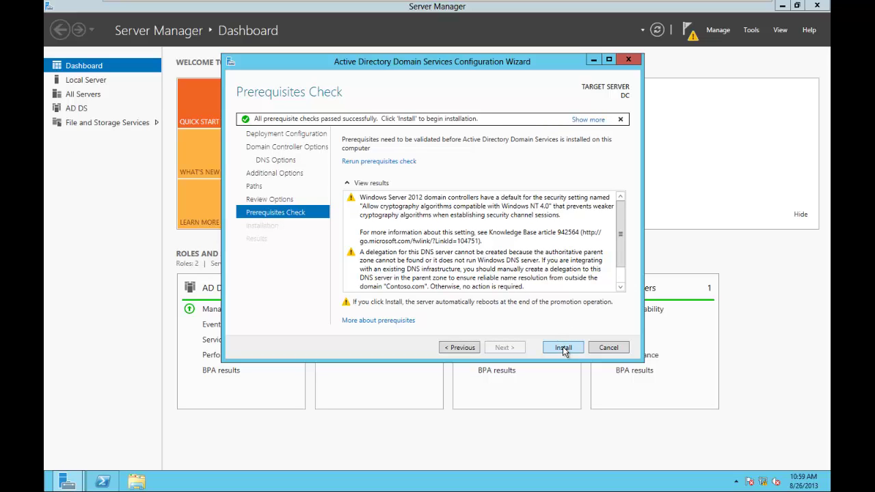
Install AD DS to promote the server to a domain controller
{"action": "left_click", "coordinate": [562, 347]}
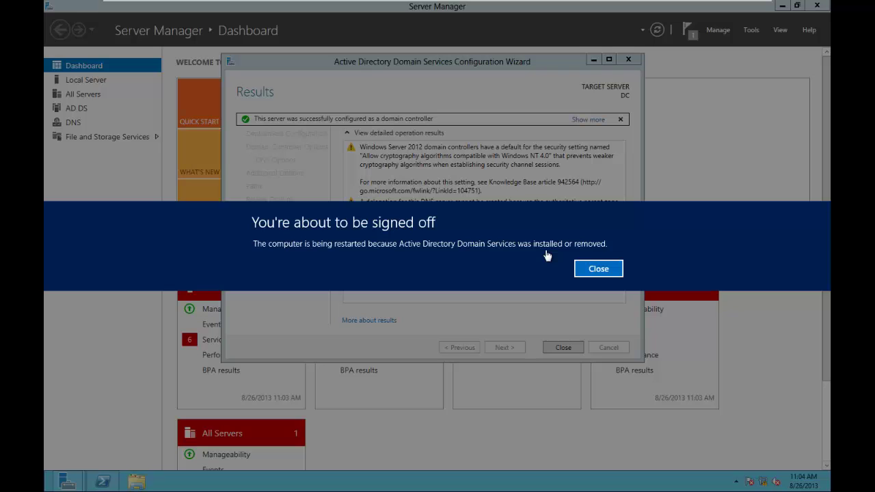
Dismiss the sign-off notice so the server restarts
{"action": "left_click", "coordinate": [598, 268]}
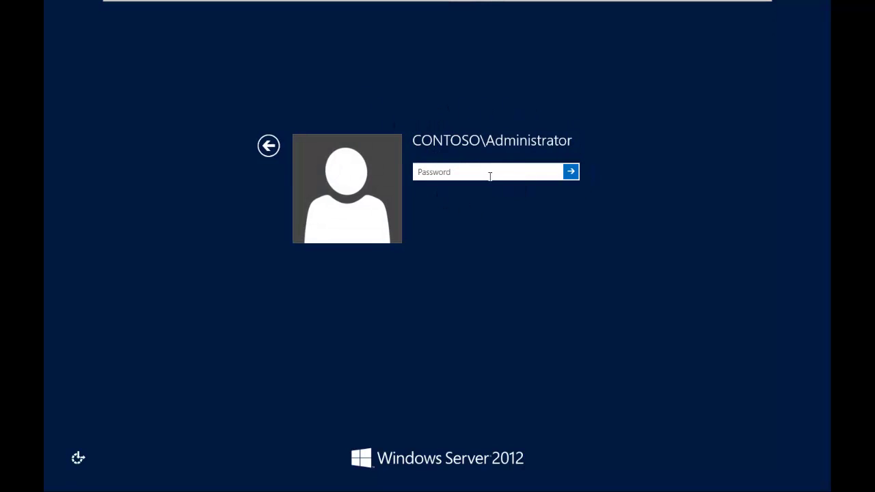
Sign in with the administrator password and open the Local Server page showing domain Contoso.com
{"action": "type", "text": "Pa$$w0rd"}
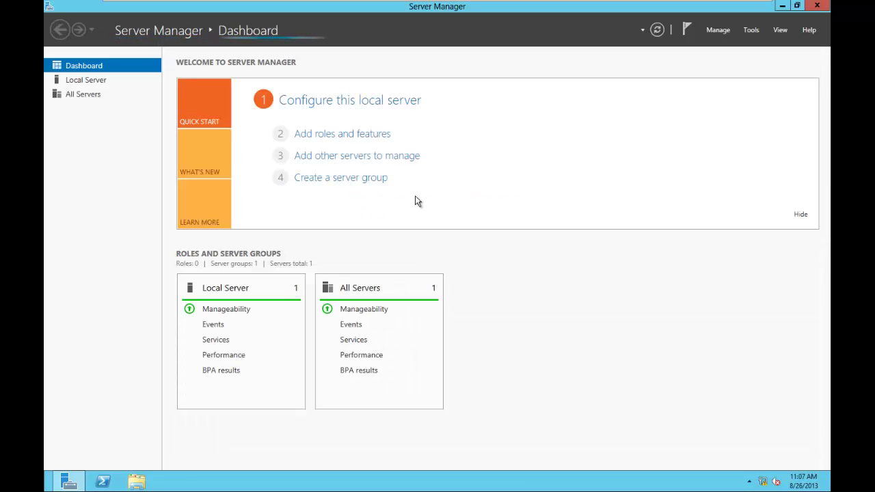
{"action": "left_click", "coordinate": [345, 102]}
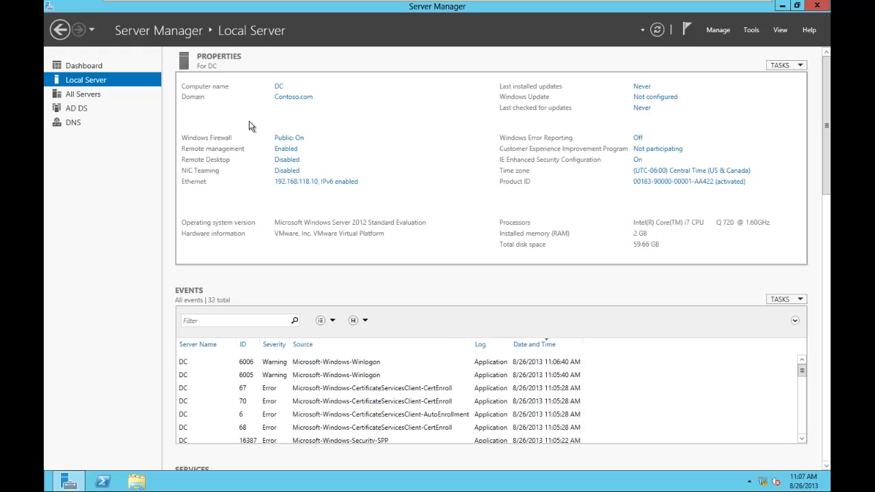
Enter default gateway 192.168.118.2 in the Ethernet adapter's IPv4 properties
{"action": "left_click", "coordinate": [296, 182]}
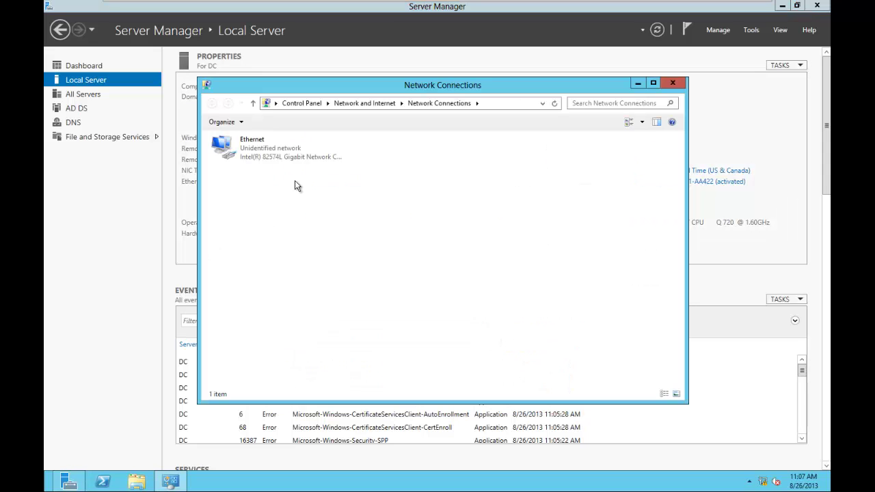
{"action": "right_click", "coordinate": [259, 152]}
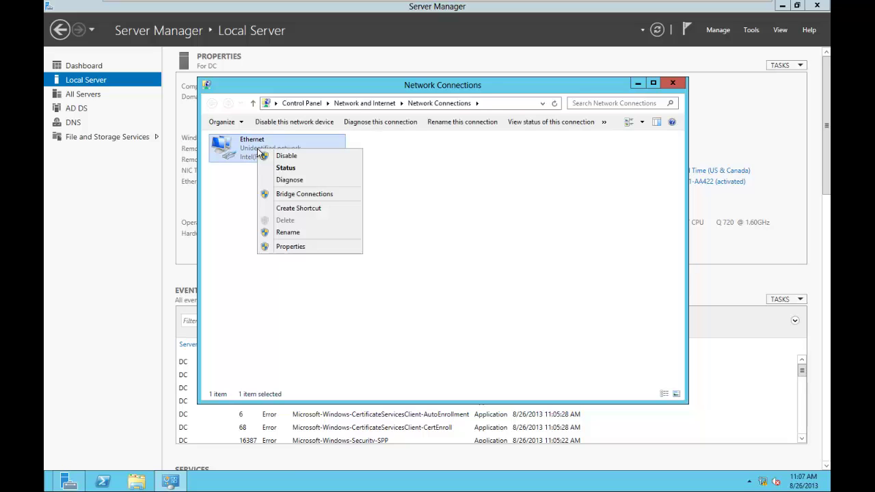
{"action": "left_click", "coordinate": [287, 246]}
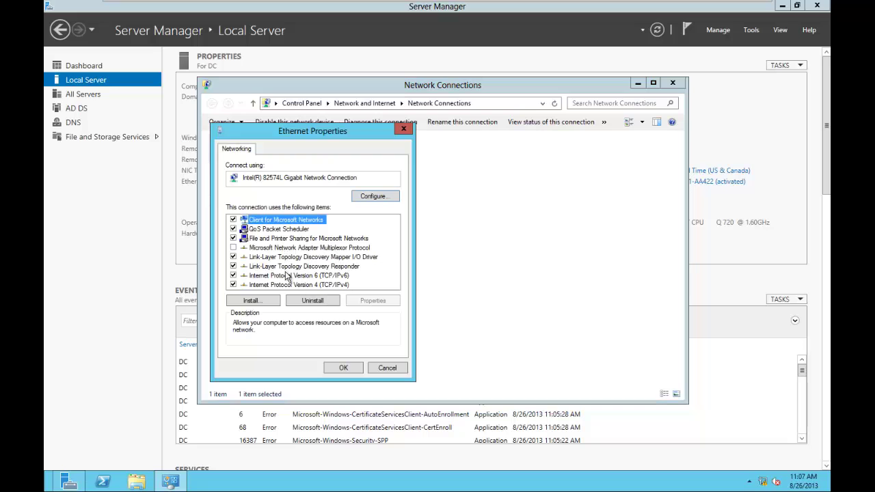
{"action": "left_click", "coordinate": [290, 285]}
{"action": "left_click", "coordinate": [372, 301]}
{"action": "left_click", "coordinate": [353, 295]}
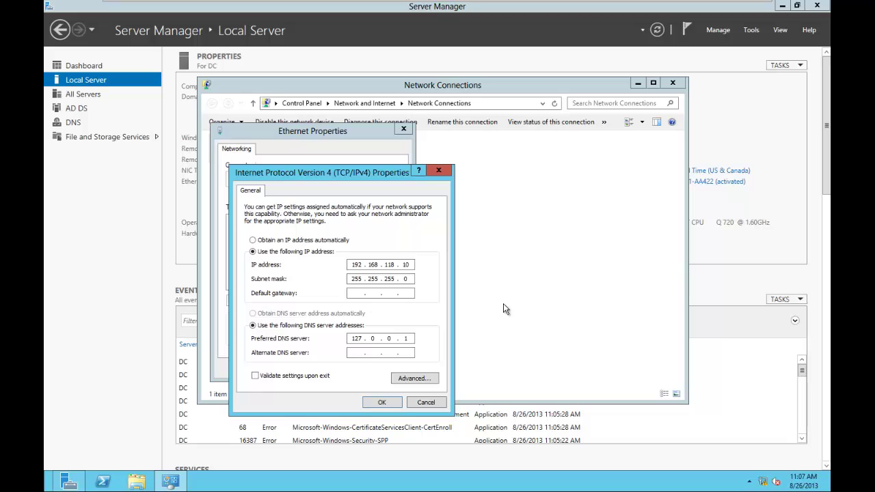
{"action": "type", "text": "192 . 168 . 118 . 2"}
Confirm DNS 127.0.0.1 in advanced TCP/IP settings, save the gateway, and close Network Connections
{"action": "left_click", "coordinate": [423, 378]}
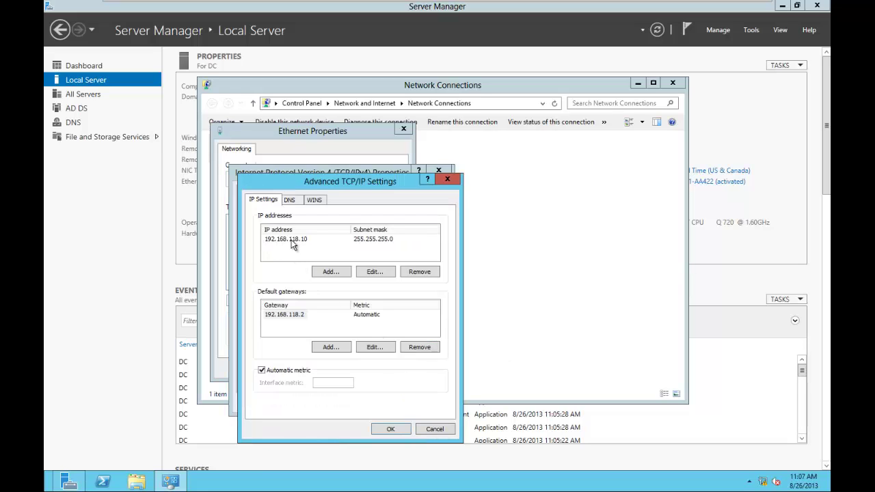
{"action": "left_click", "coordinate": [291, 201]}
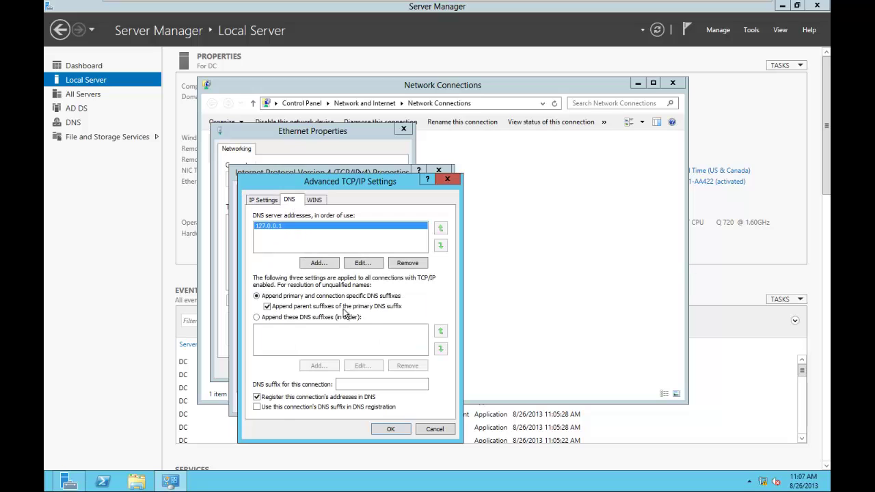
{"action": "left_click", "coordinate": [381, 429]}
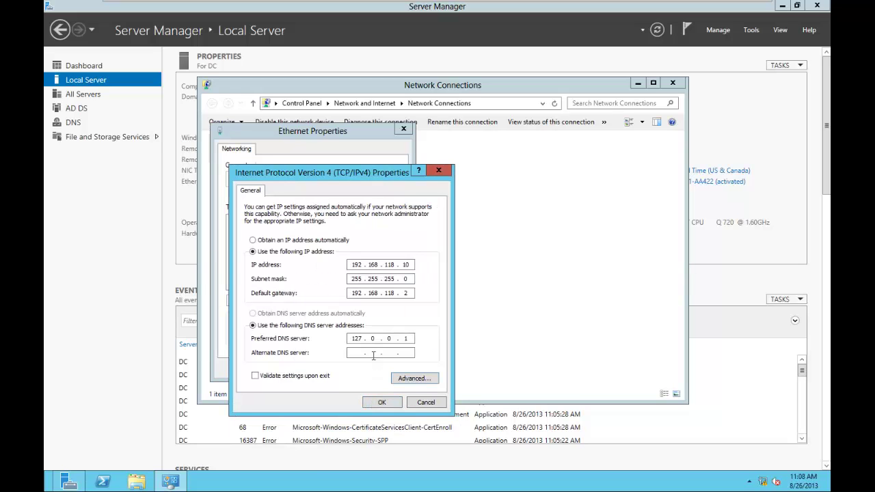
{"action": "left_click", "coordinate": [381, 403]}
{"action": "left_click", "coordinate": [348, 369]}
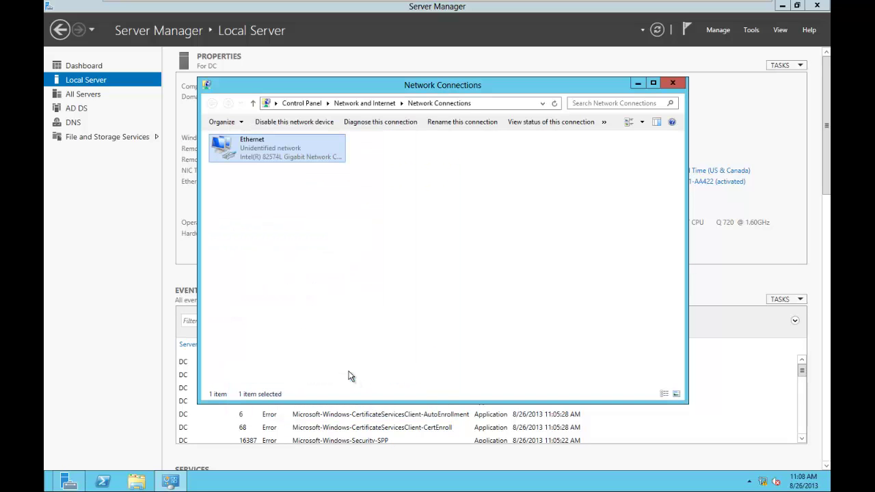
{"action": "left_click", "coordinate": [673, 83]}
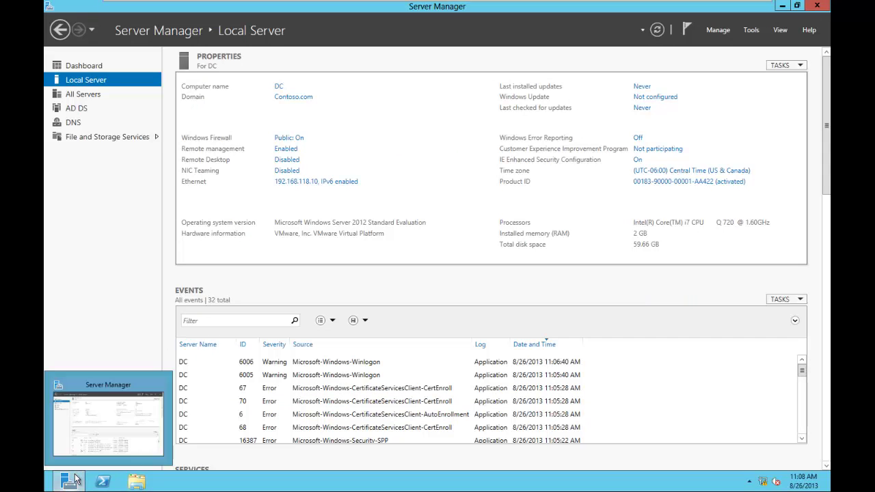
{"action": "left_click", "coordinate": [102, 482]}
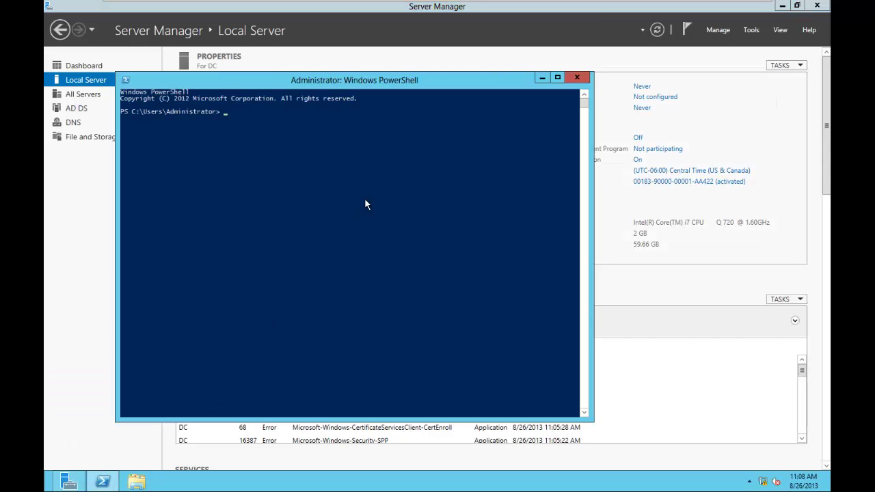
{"action": "type", "text": "ping www.google.com"}
{"action": "key", "text": "Return"}
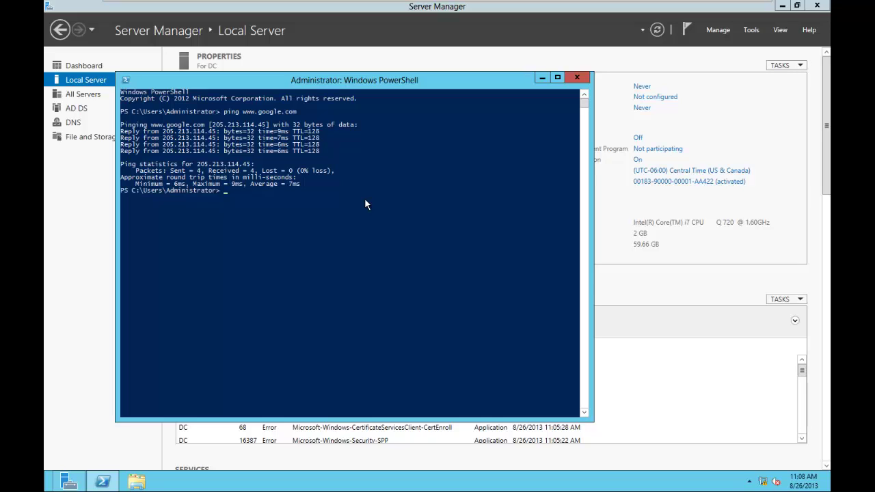
{"action": "type", "text": "exit"}
{"action": "key", "text": "Return"}
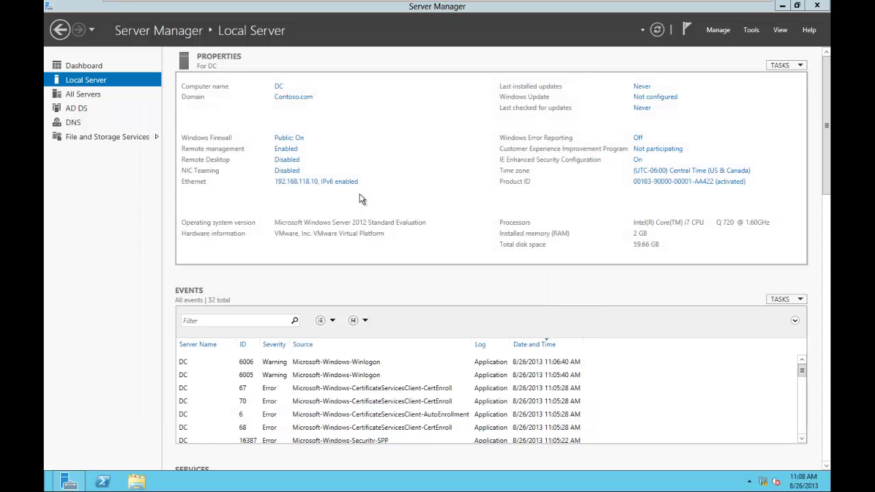